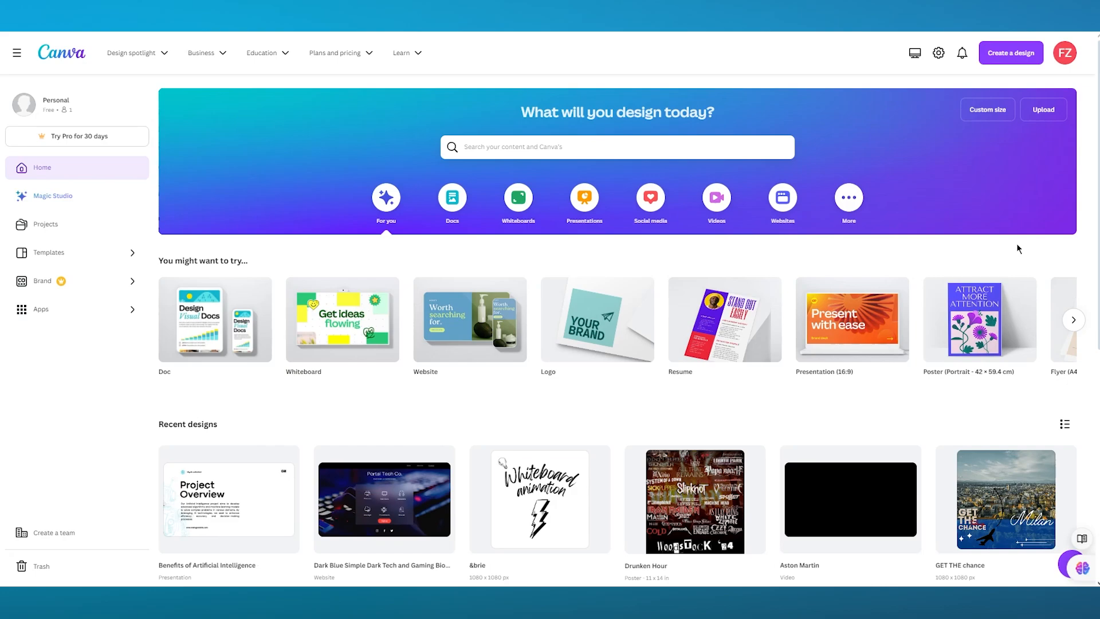
# - Create a blank 1920 × 1080 px video design
pyautogui.click(719, 202)
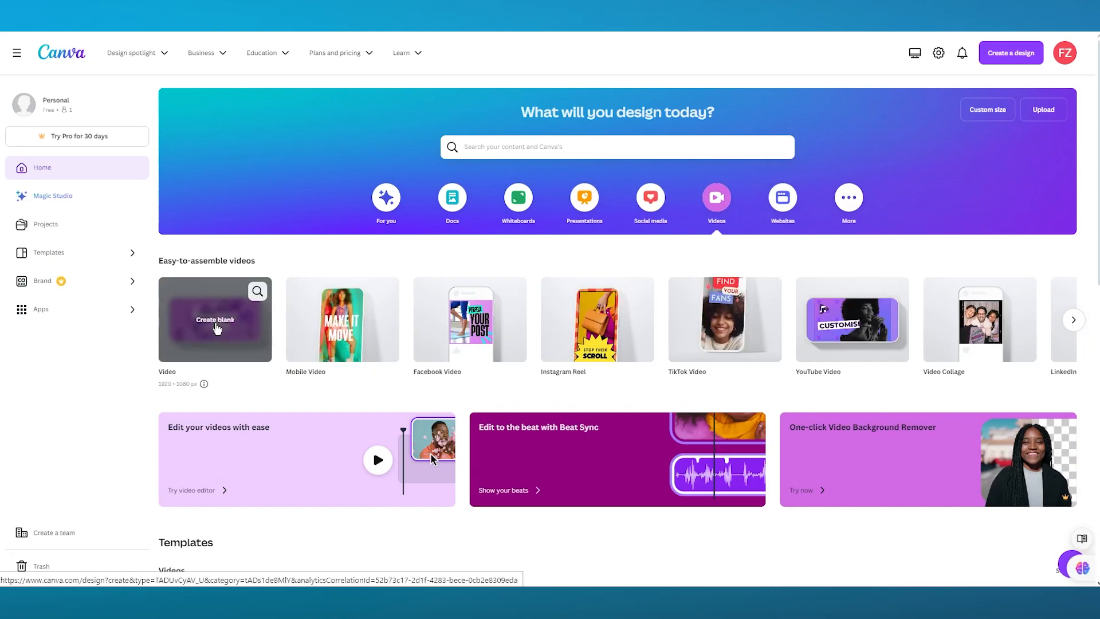
pyautogui.click(218, 298)
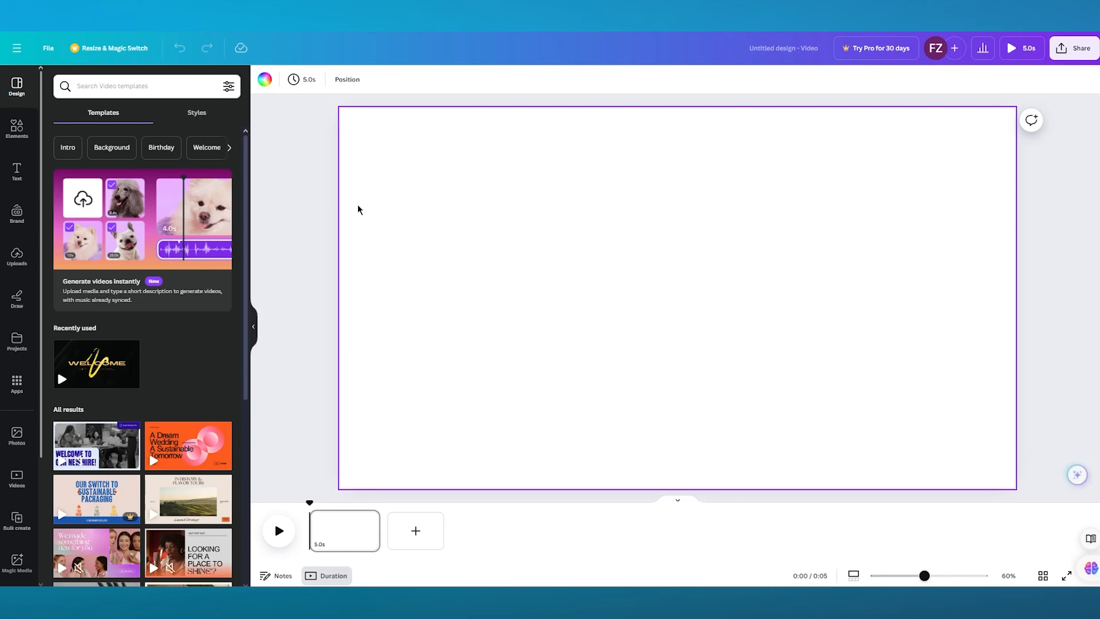
# - Search the photo elements for "animate" and browse through the results
pyautogui.click(16, 127)
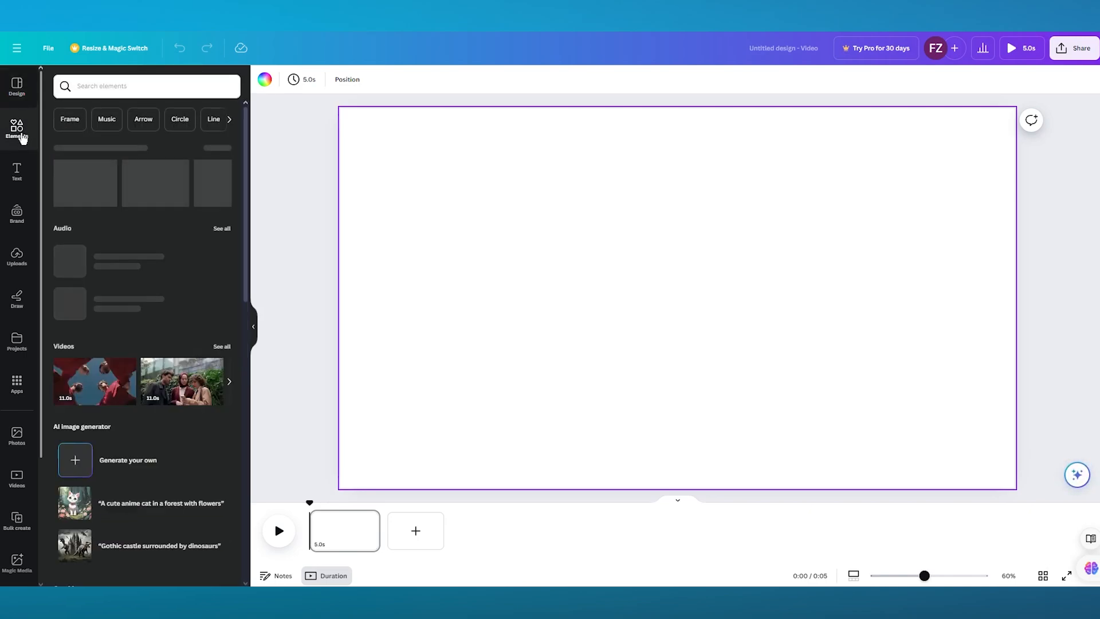
pyautogui.click(128, 92)
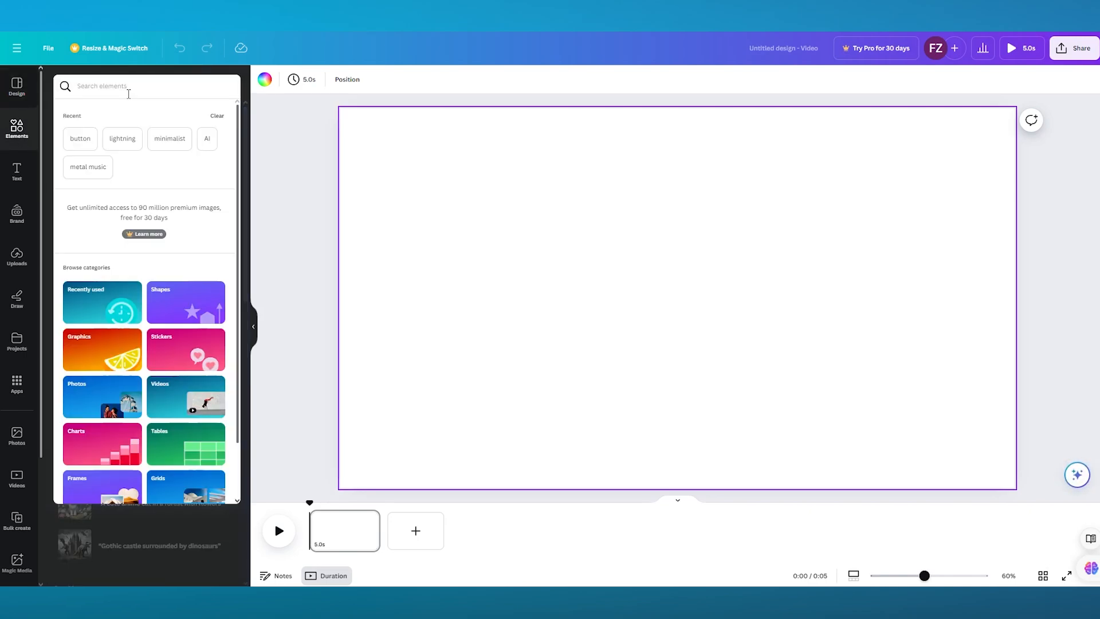
pyautogui.click(107, 401)
pyautogui.click(114, 106)
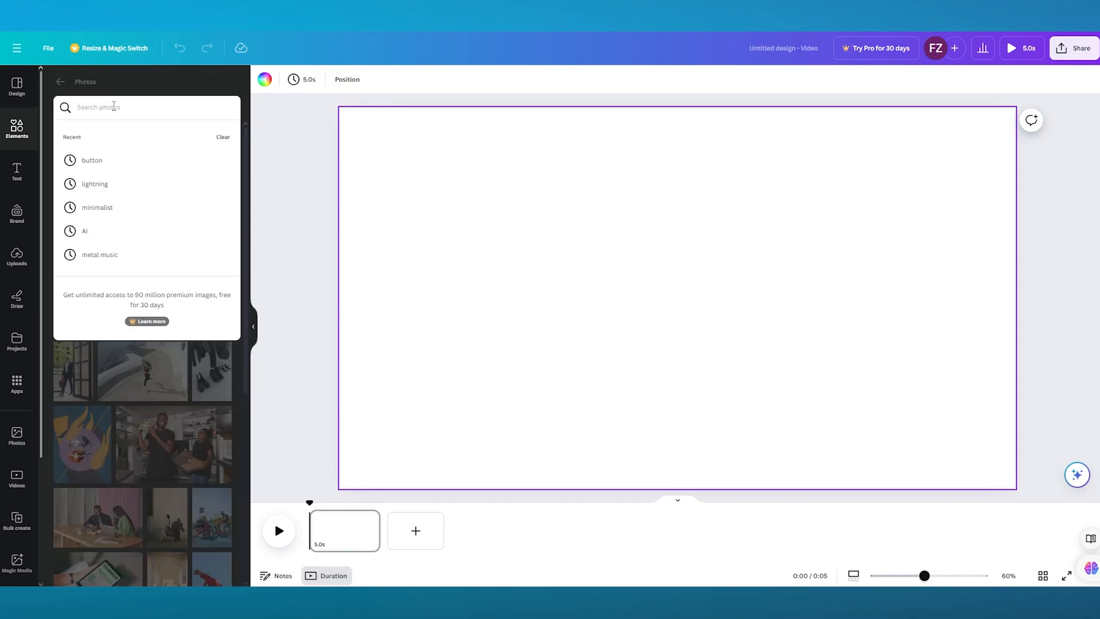
pyautogui.write('anim')
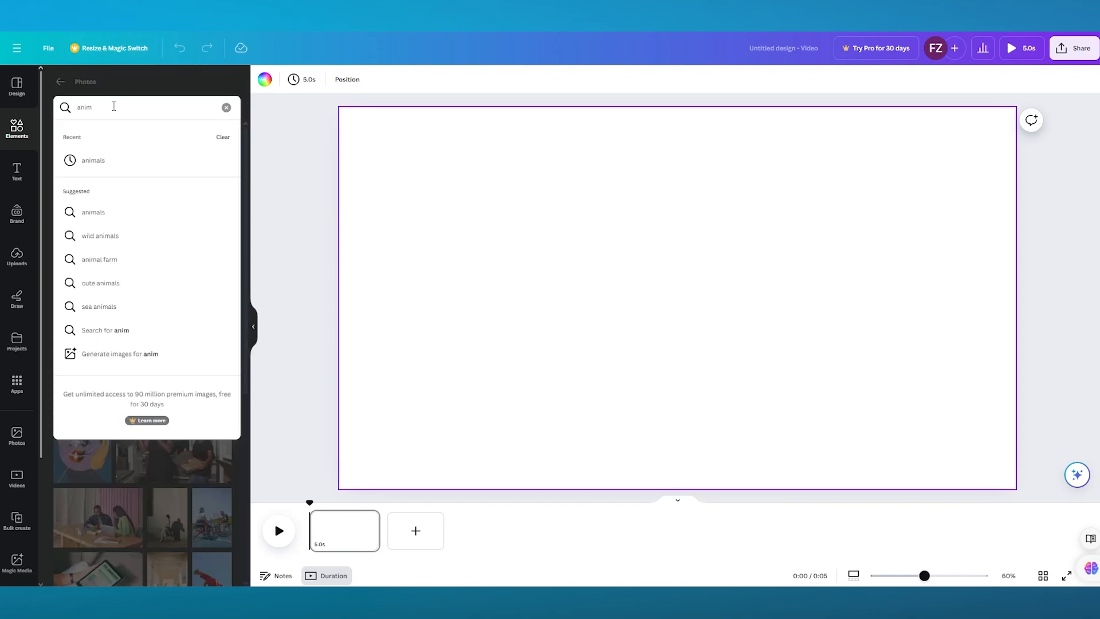
pyautogui.press('Down')
pyautogui.press('Up')
pyautogui.press('Down')
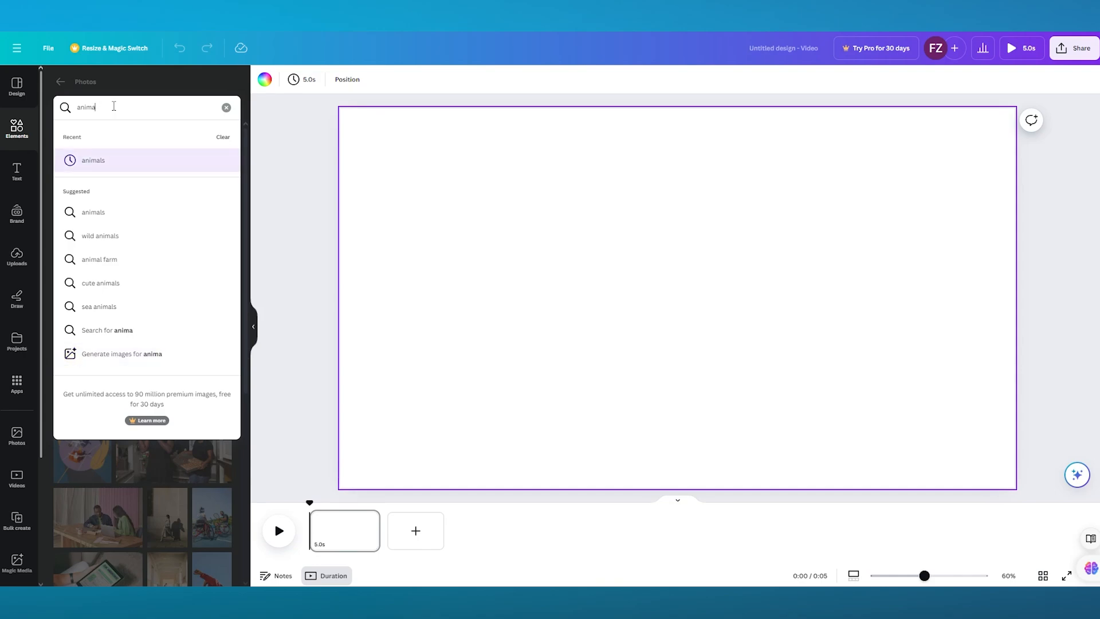
pyautogui.write('te')
pyautogui.press('Return')
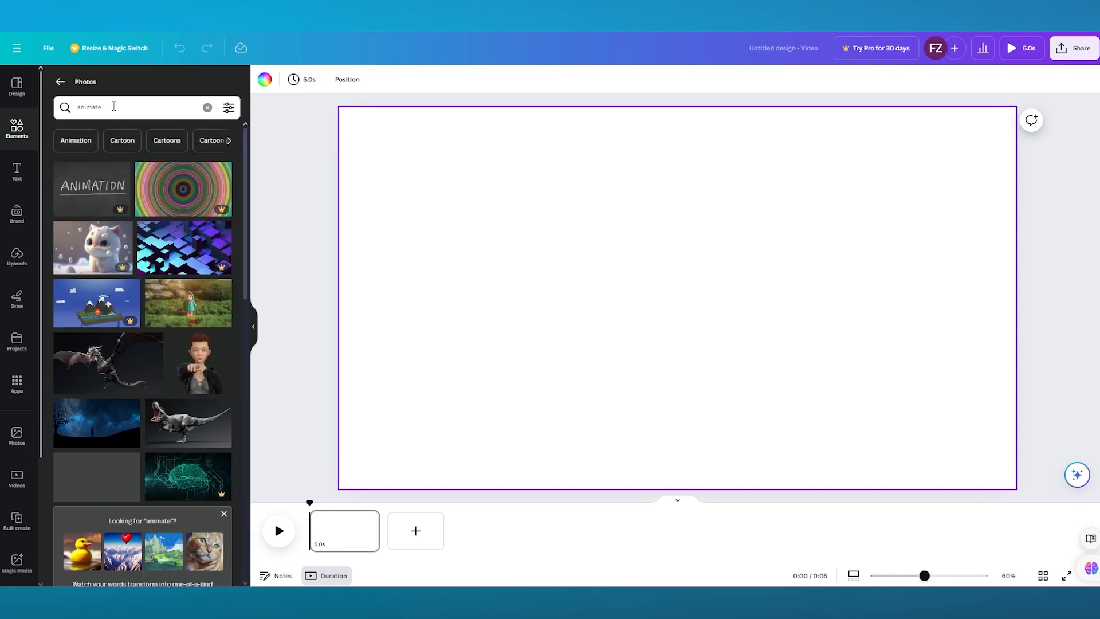
pyautogui.scroll(-10, 212, 326)
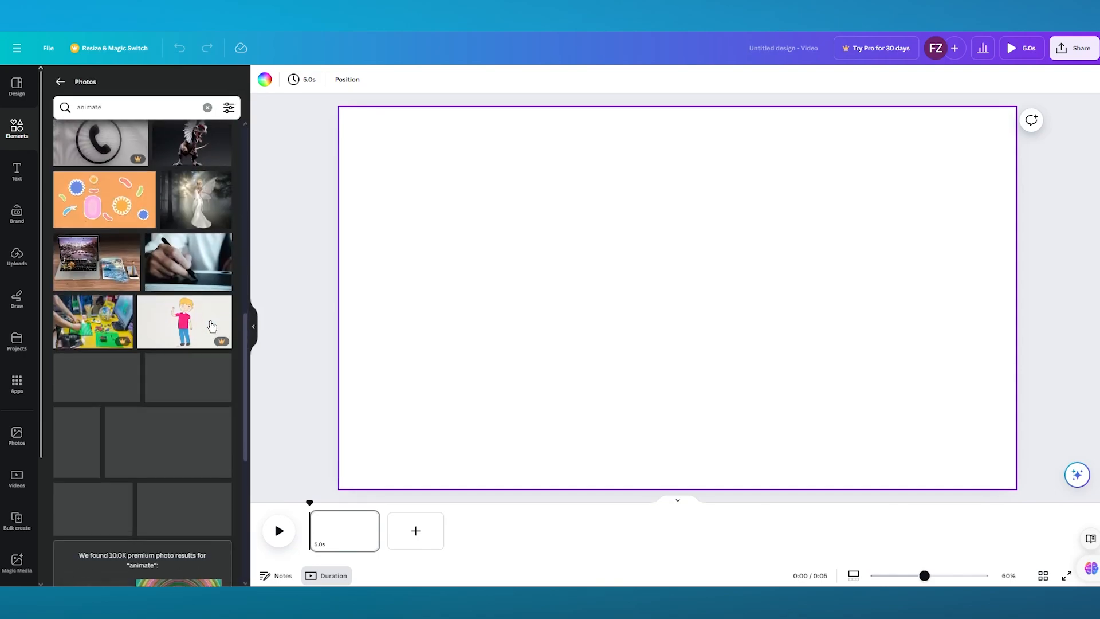
pyautogui.scroll(-8, 212, 326)
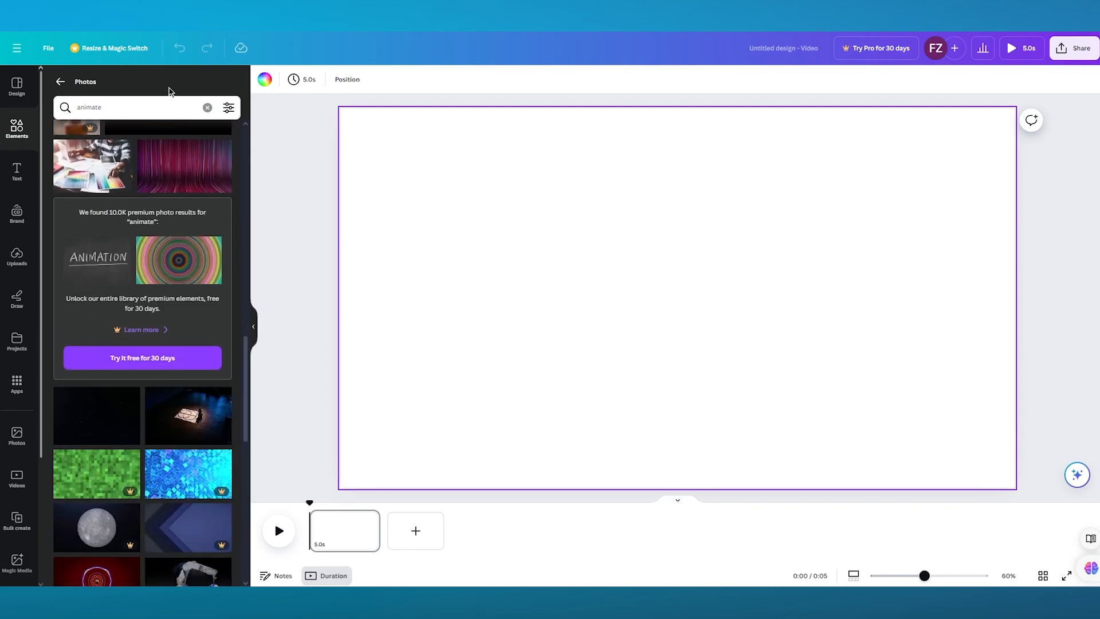
# - Search the photo elements for "city" instead
pyautogui.click(148, 105)
pyautogui.hotkey('ctrl', 'a')
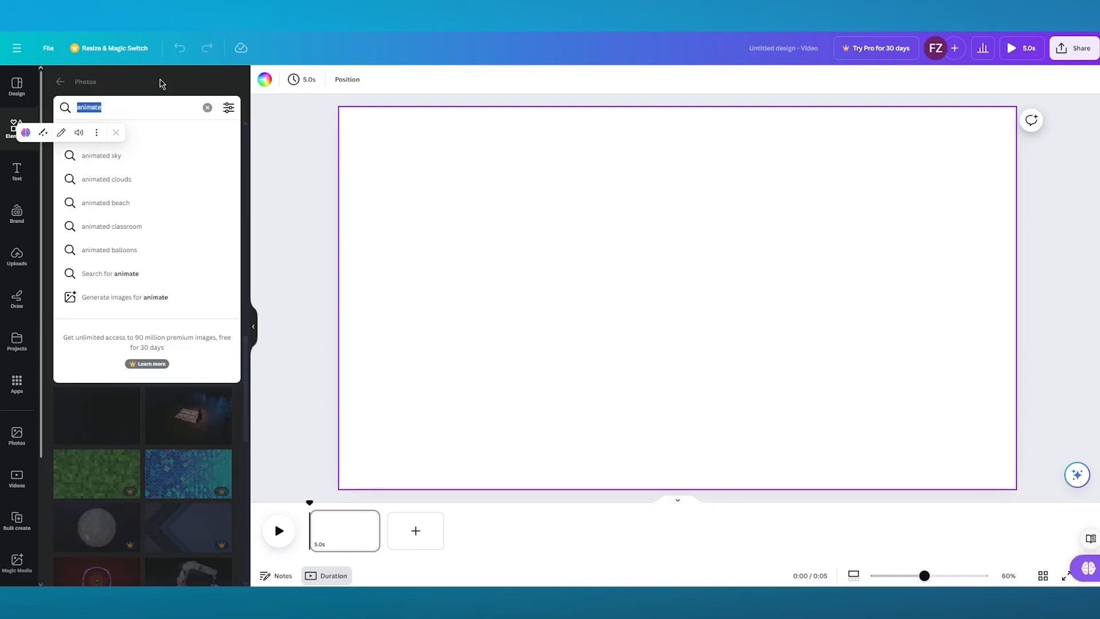
pyautogui.write('city')
pyautogui.press('Return')
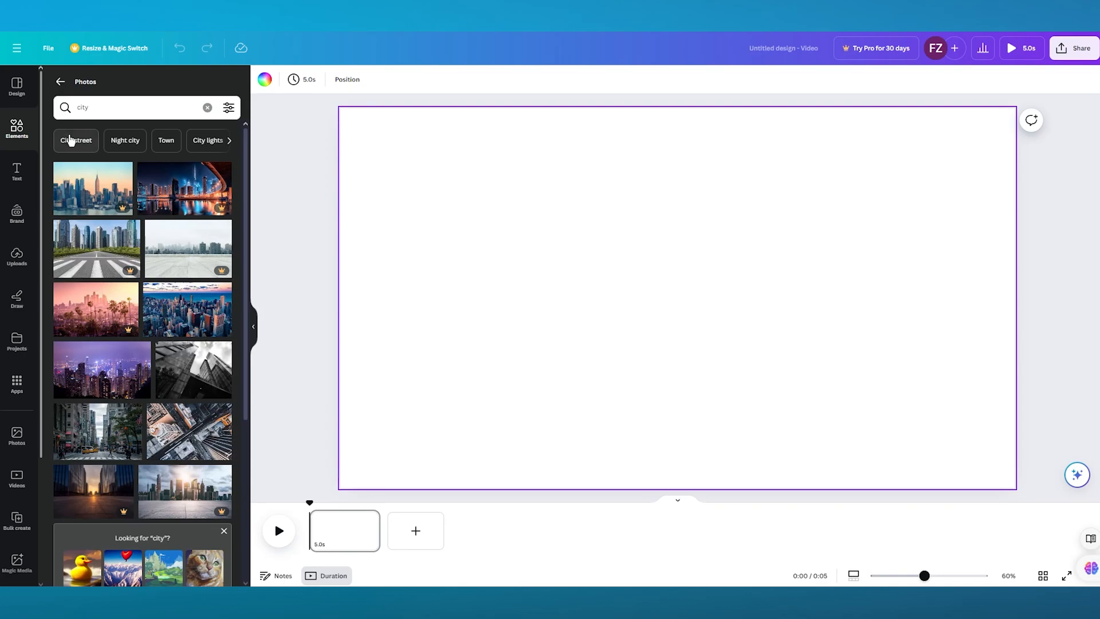
# - Search all elements for "city" and add the graphic of a green park beside a road to the page
pyautogui.click(60, 81)
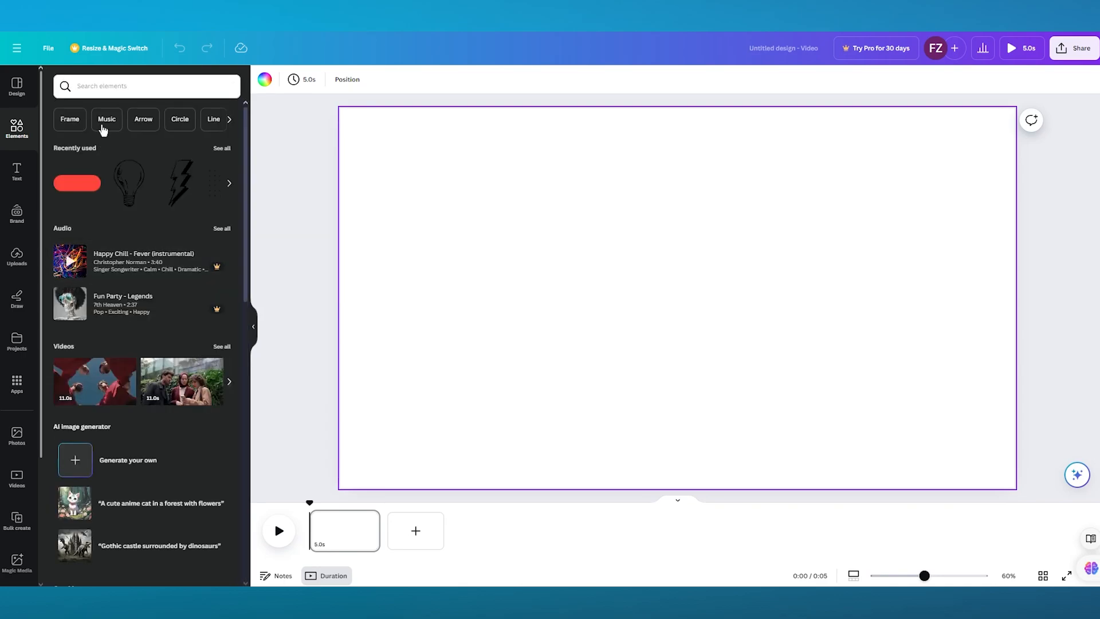
pyautogui.click(100, 85)
pyautogui.write('c')
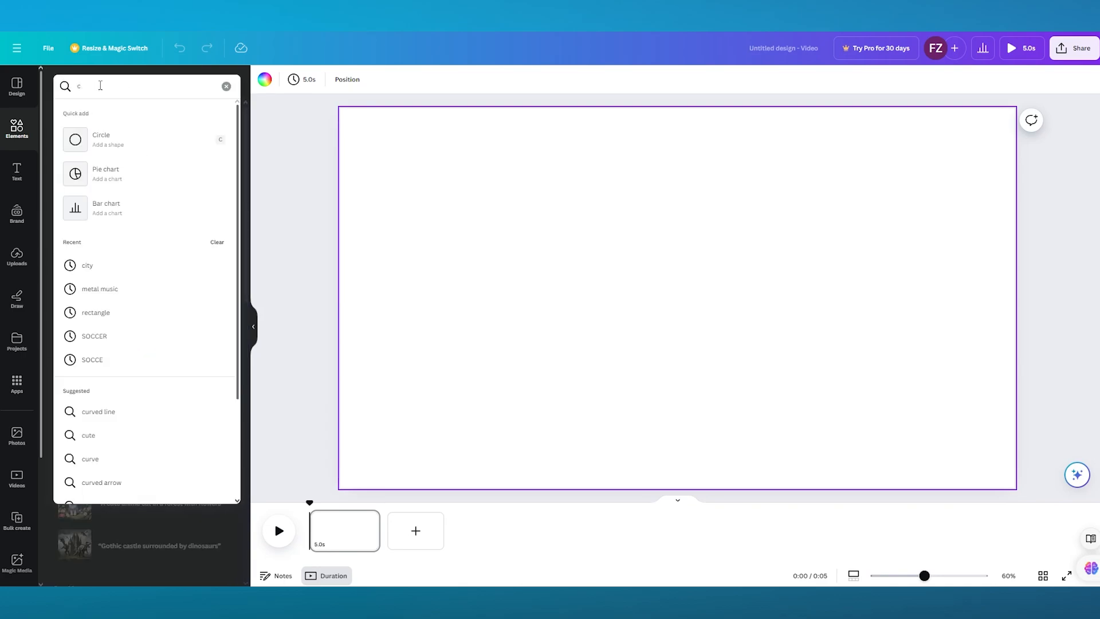
pyautogui.write('ity')
pyautogui.press('Return')
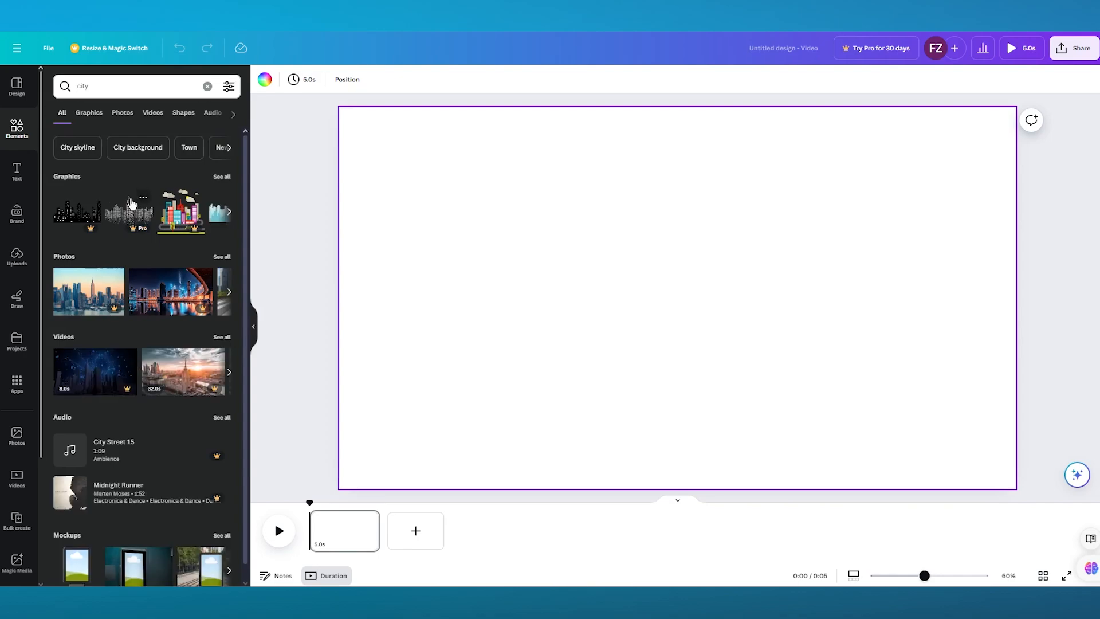
pyautogui.click(219, 175)
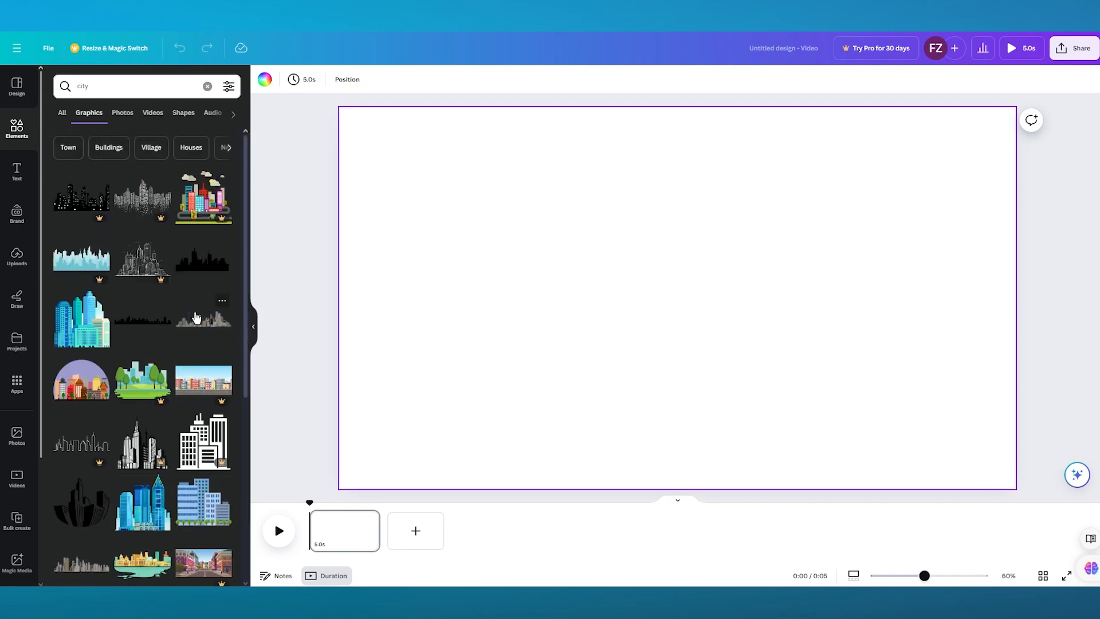
pyautogui.scroll(-1, 195, 317)
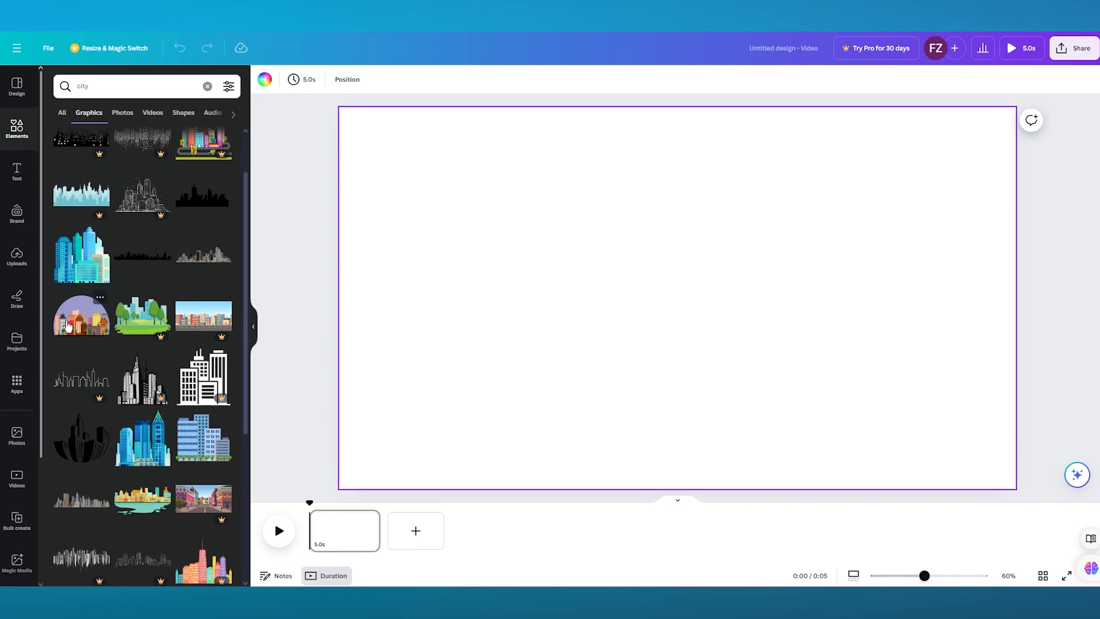
pyautogui.scroll(-4, 155, 448)
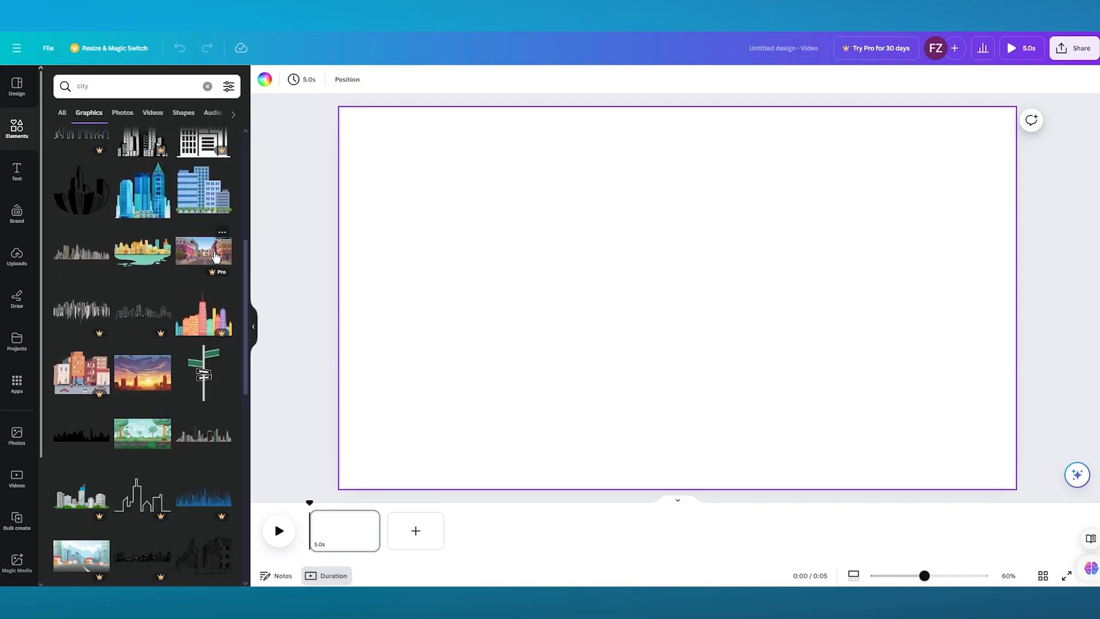
pyautogui.scroll(-3, 151, 385)
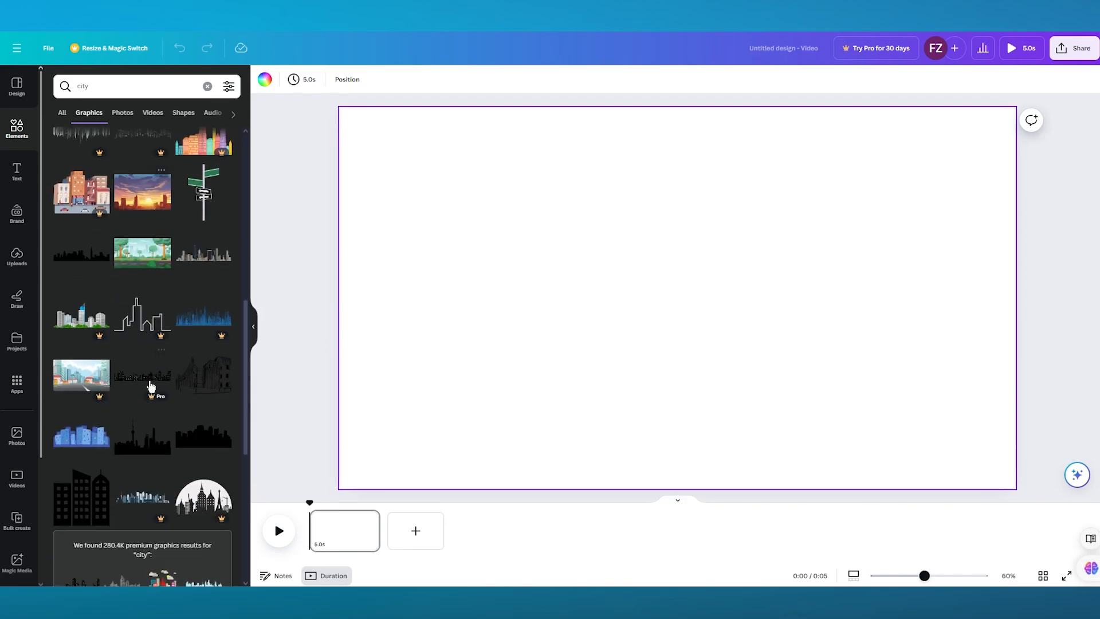
pyautogui.click(140, 264)
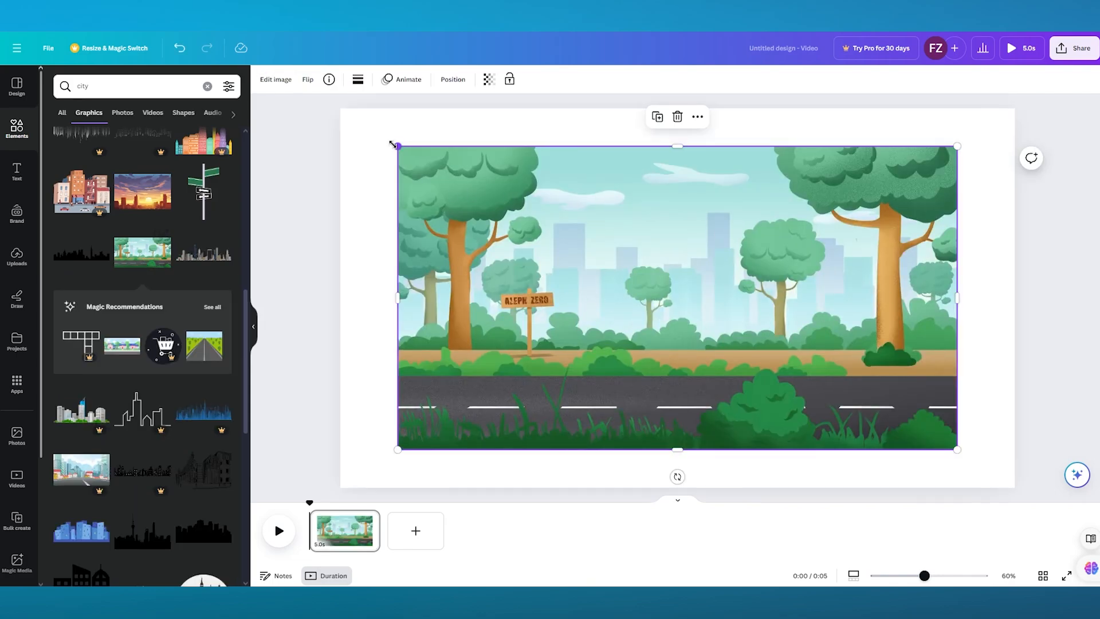
# - Enlarge the park graphic until it covers the whole page, and deselect it
pyautogui.moveTo(393, 145); pyautogui.dragTo(340, 114)
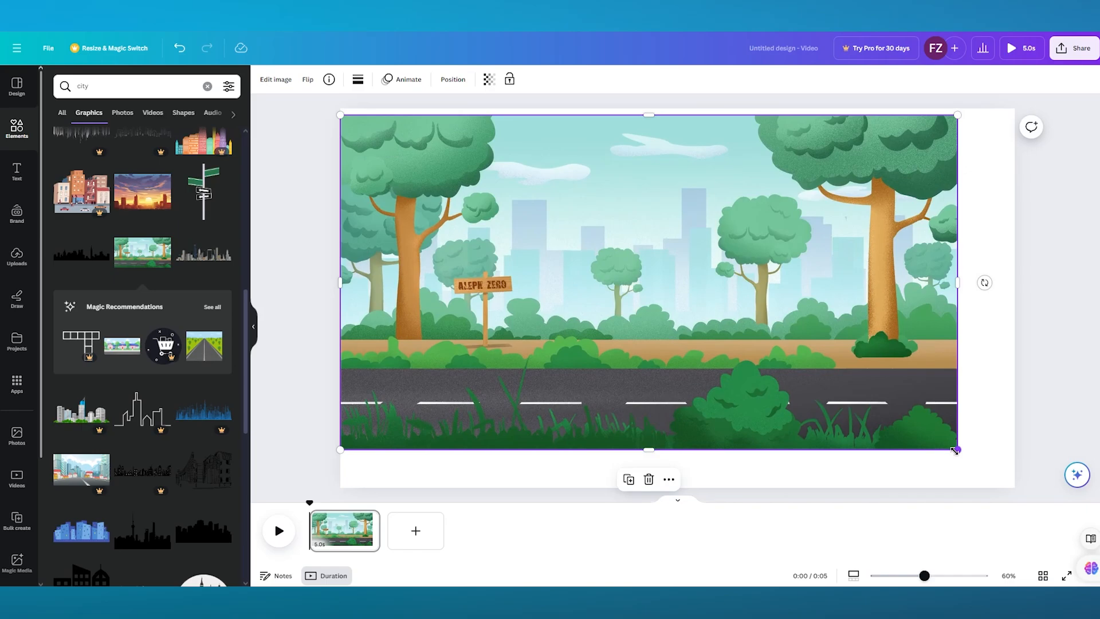
pyautogui.moveTo(954, 450); pyautogui.dragTo(1013, 476)
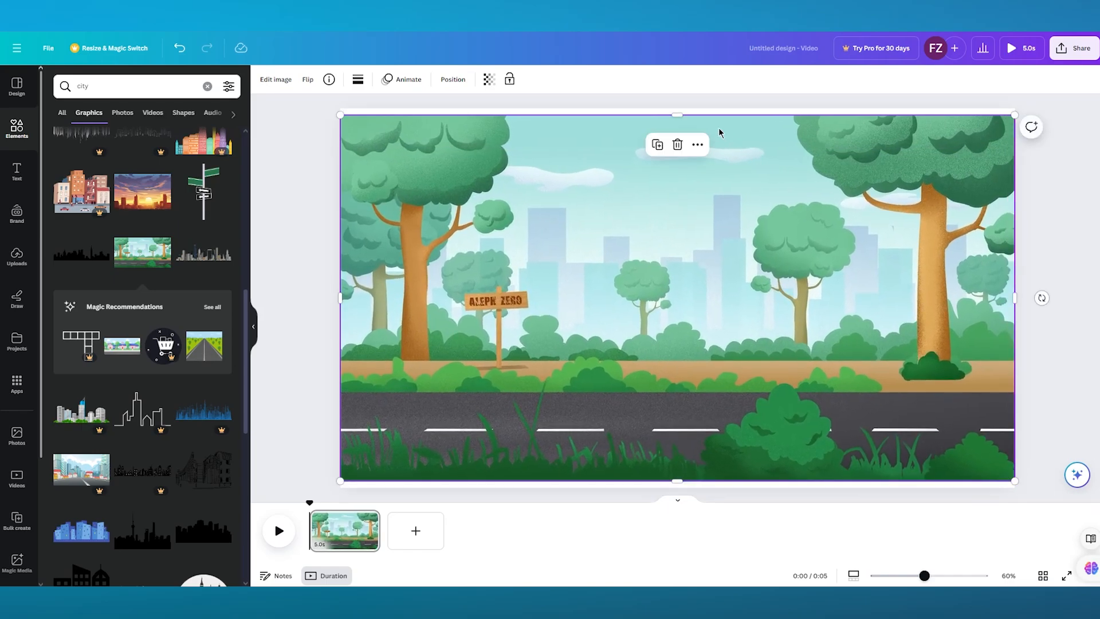
pyautogui.moveTo(679, 112); pyautogui.dragTo(678, 98)
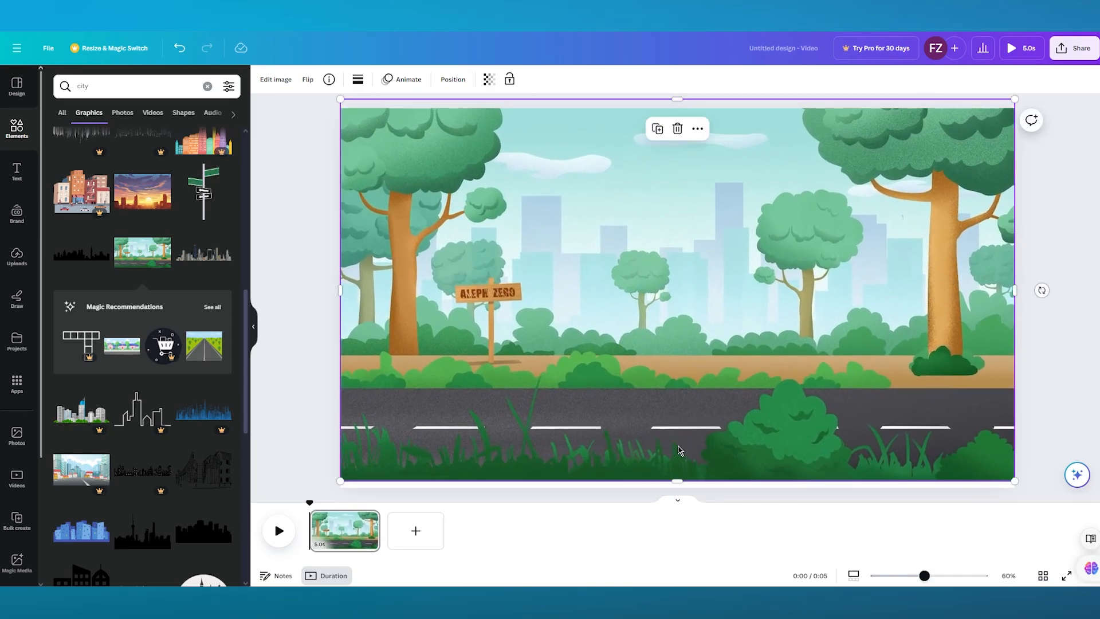
pyautogui.moveTo(678, 484); pyautogui.dragTo(678, 489)
pyautogui.click(303, 314)
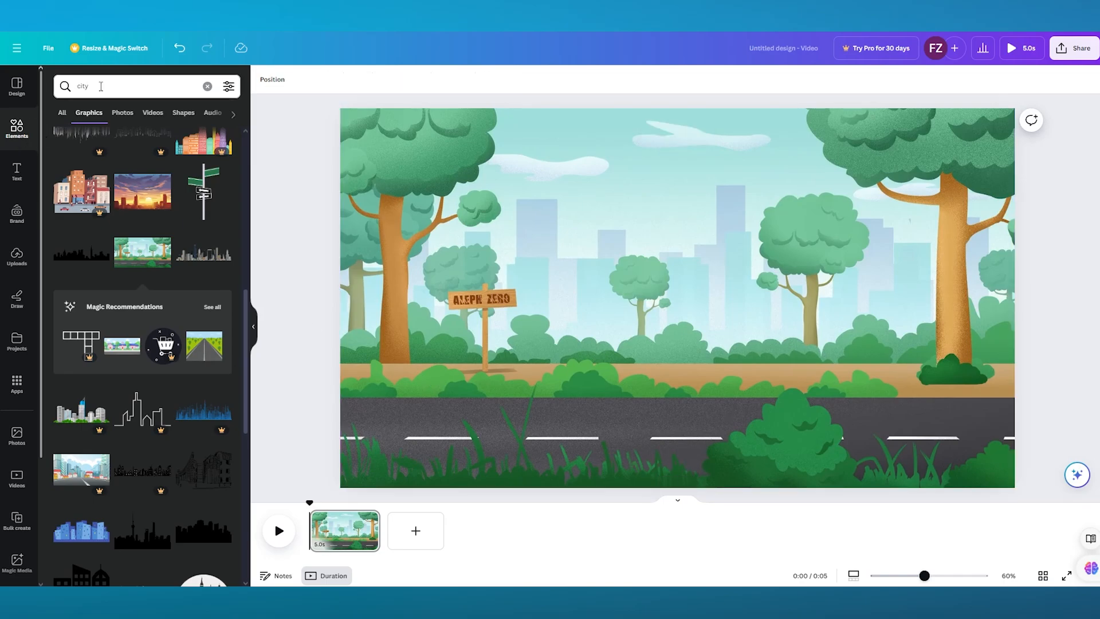
# - Search the graphics for "man"
pyautogui.moveTo(121, 86); pyautogui.dragTo(75, 86)
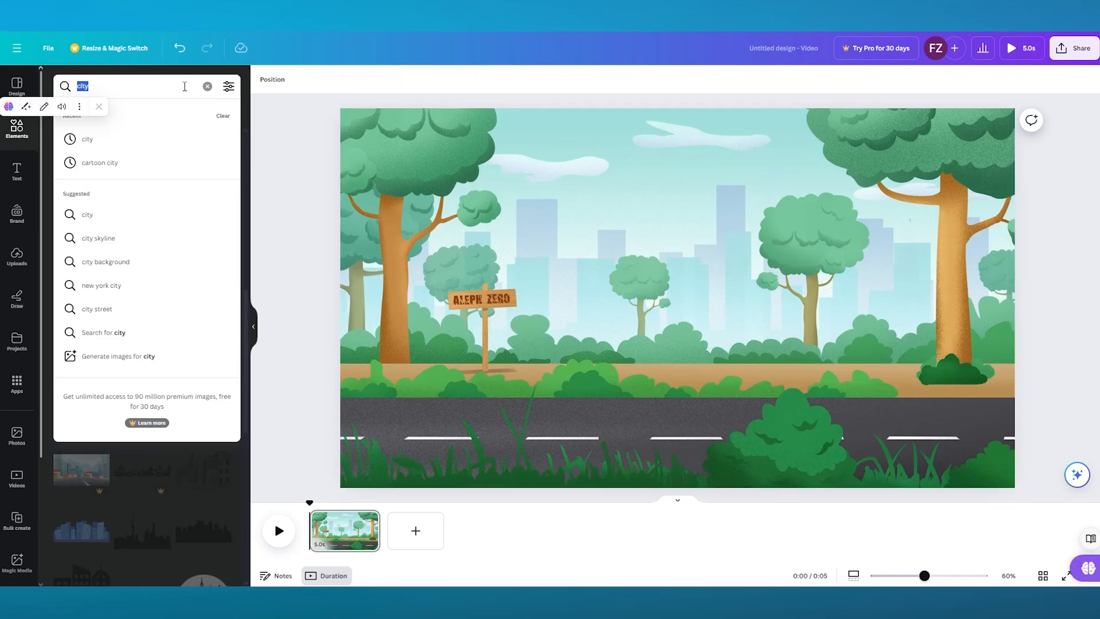
pyautogui.write('man')
pyautogui.press('Return')
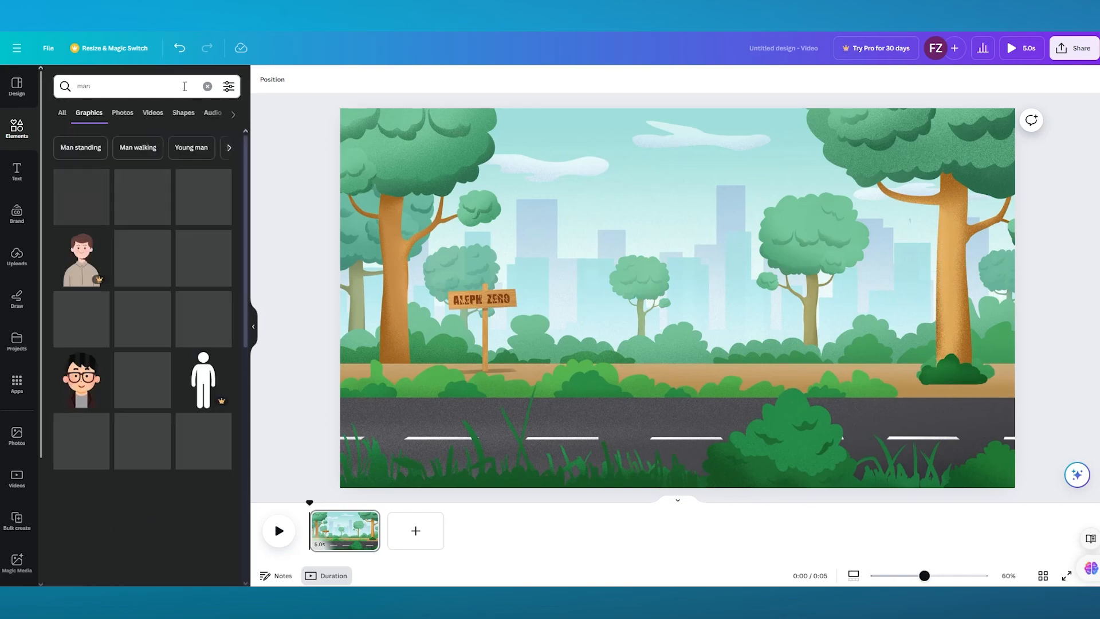
# - Search the graphics for "walking", filter to animated ones, and add the man with a backpack reading a book
pyautogui.click(145, 87)
pyautogui.press('BackSpace')
pyautogui.press('BackSpace')
pyautogui.press('BackSpace')
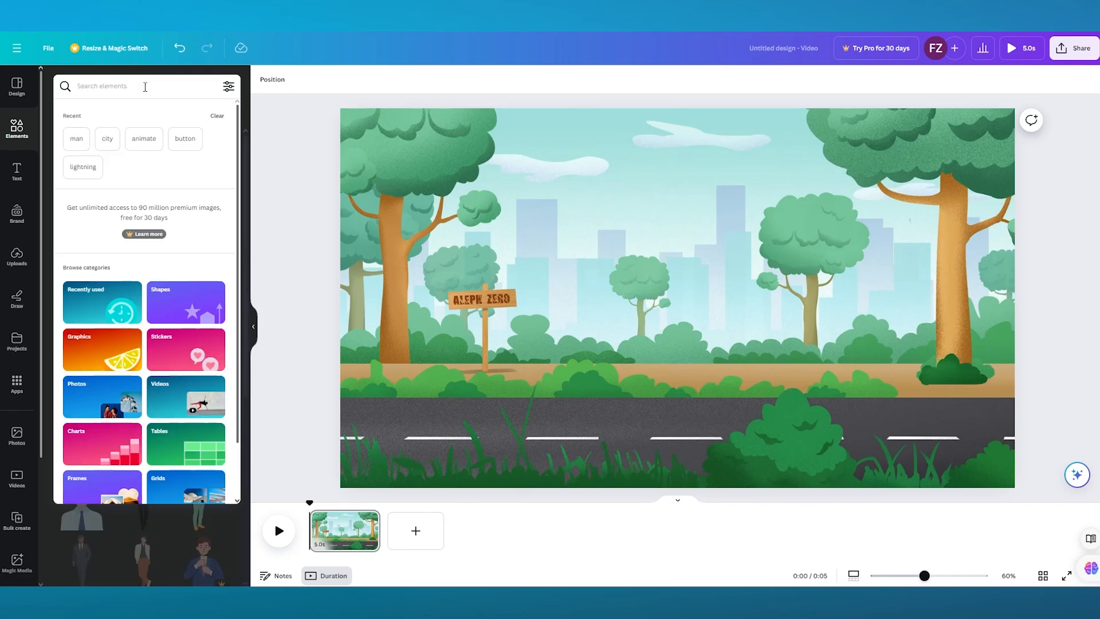
pyautogui.write('walking')
pyautogui.press('Return')
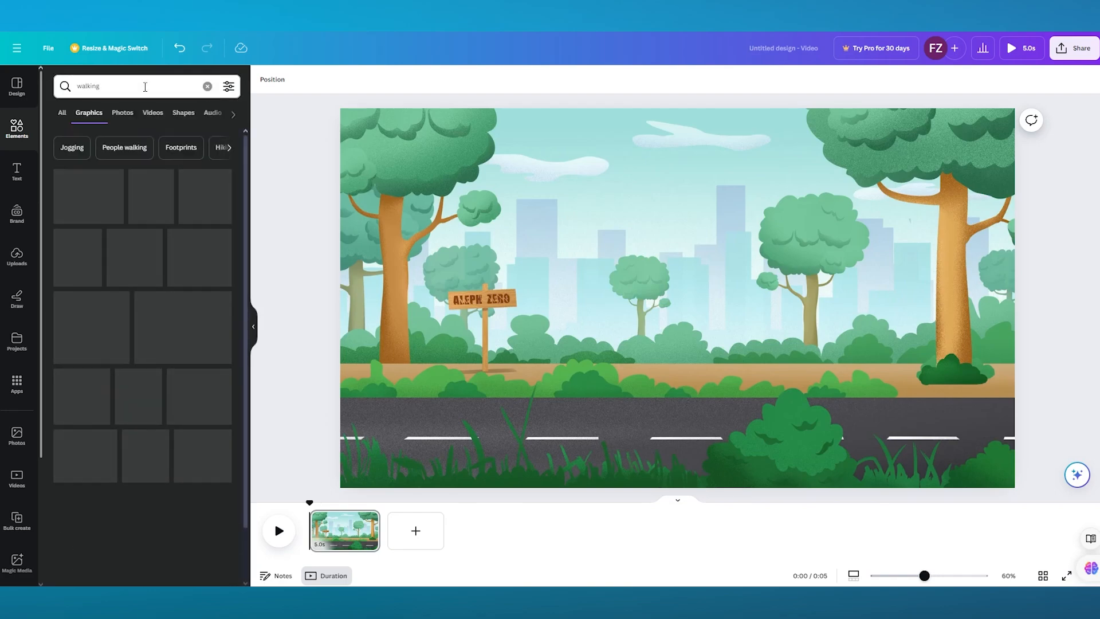
pyautogui.click(228, 86)
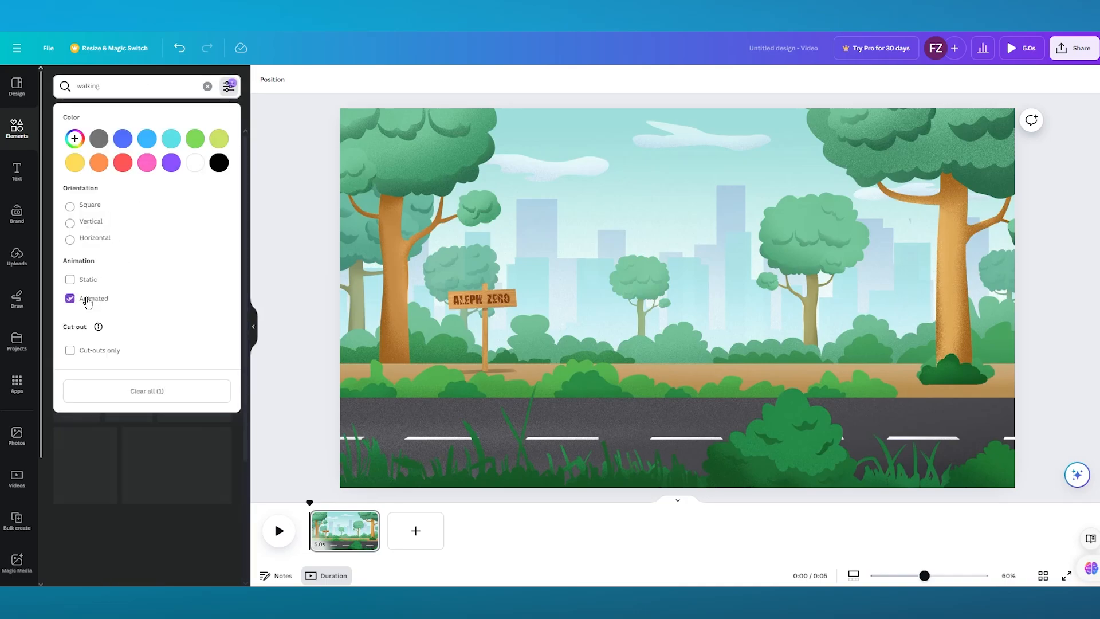
pyautogui.click(228, 87)
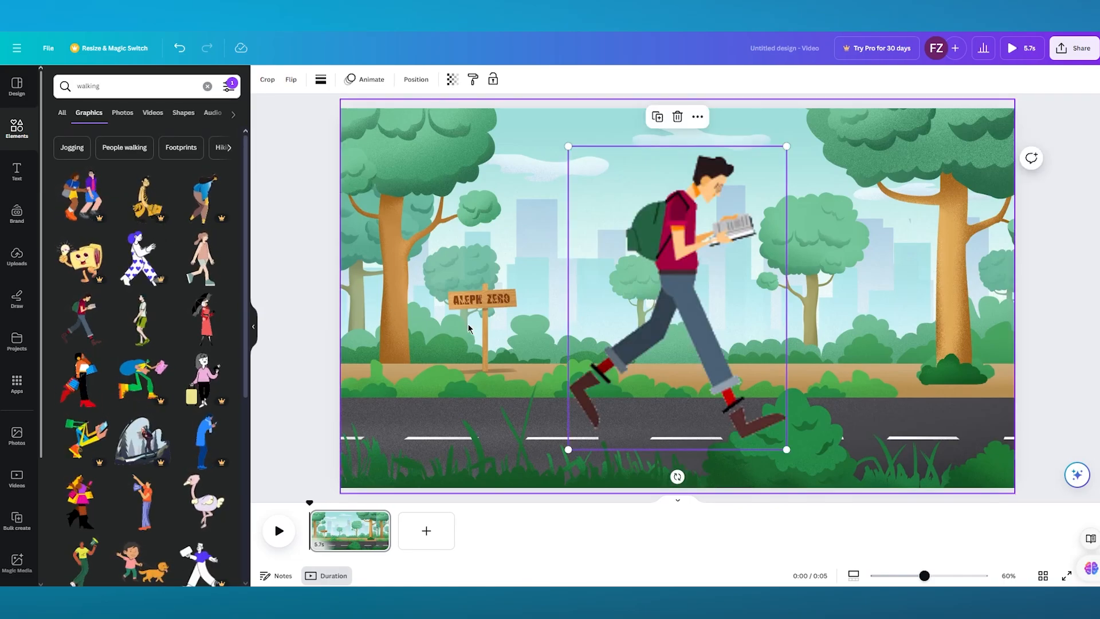
# - Shrink the walking man to about 339 × 471 and place him on the road, partly beyond the page's left edge
pyautogui.moveTo(787, 147); pyautogui.dragTo(687, 290)
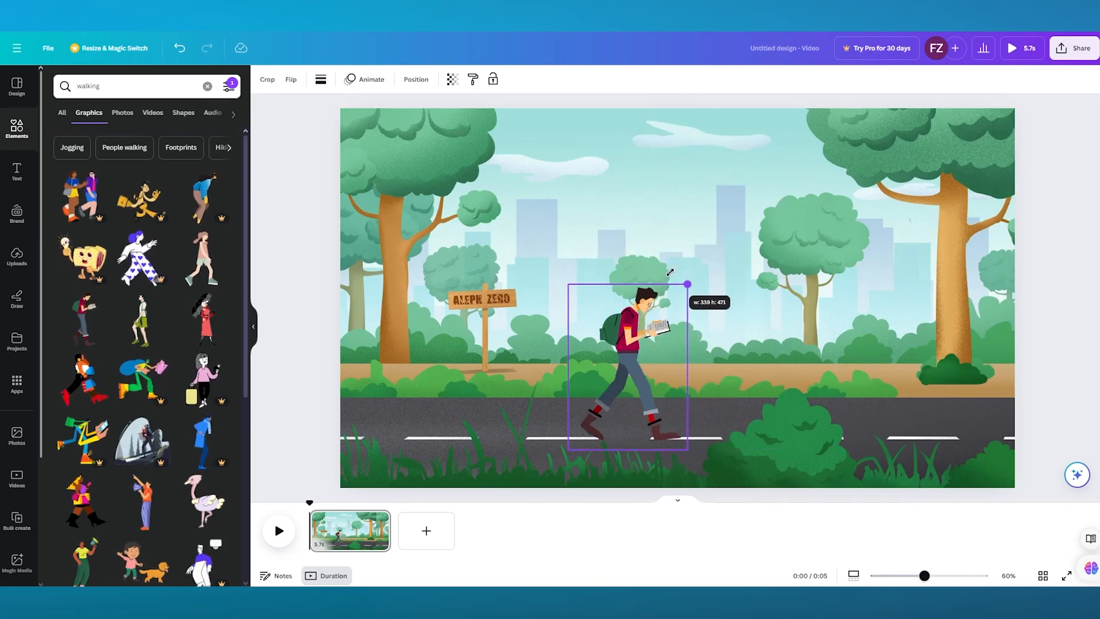
pyautogui.moveTo(636, 326); pyautogui.dragTo(338, 308)
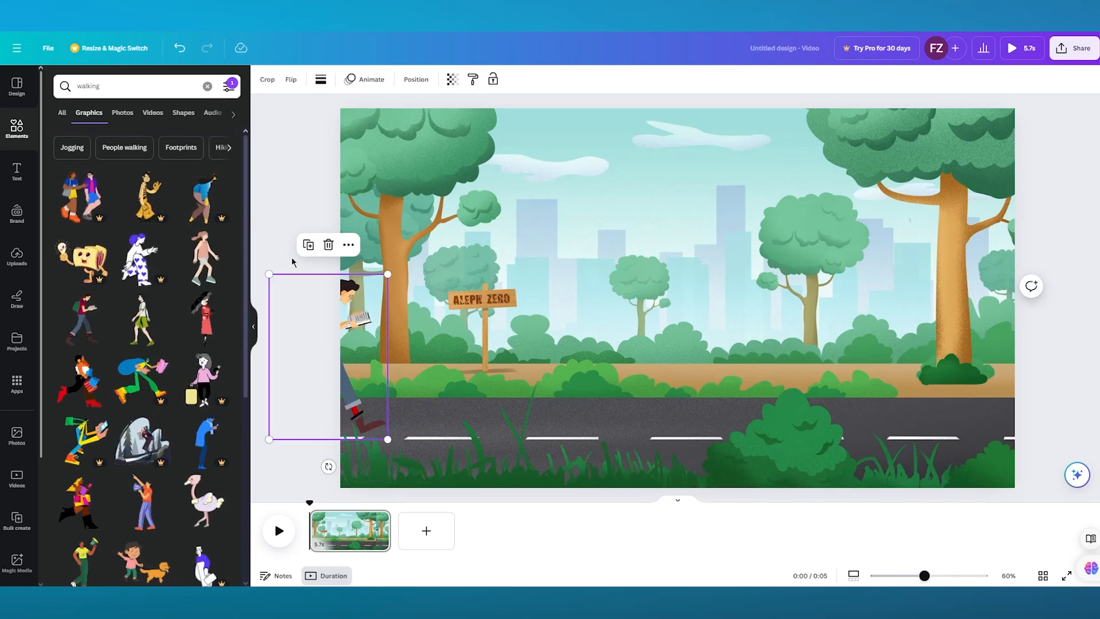
# - Try a custom motion path taking the walking man across the page and past its right edge, and delete the path
pyautogui.click(367, 81)
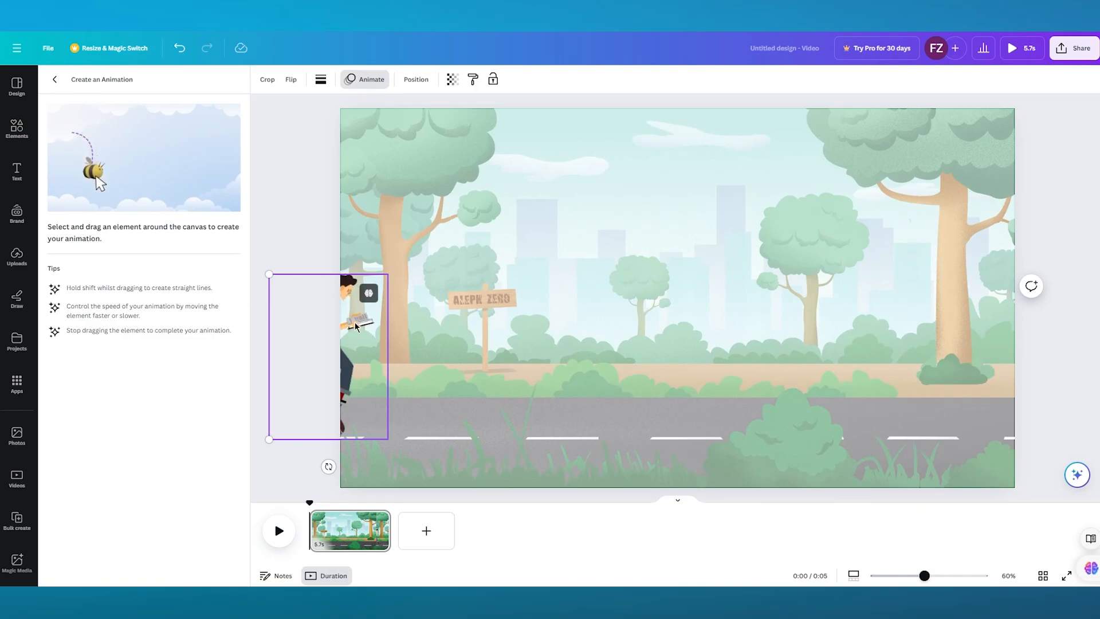
pyautogui.moveTo(355, 324)
pyautogui.mouseDown()
pyautogui.moveTo(530, 338)
pyautogui.moveTo(655, 322)
pyautogui.moveTo(1091, 329)
pyautogui.mouseUp()
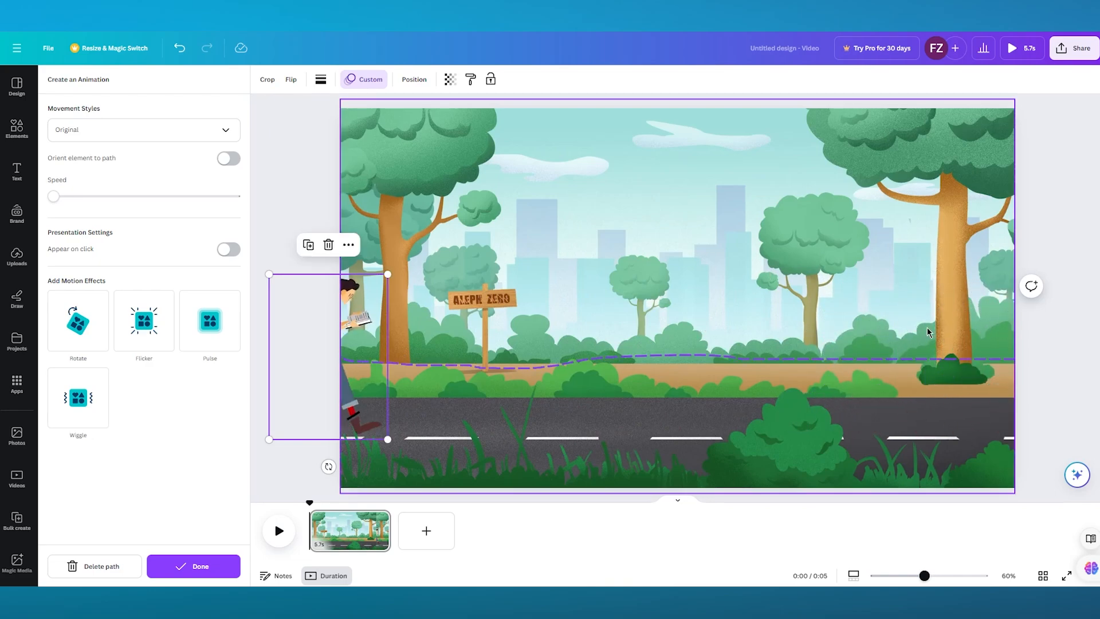
pyautogui.click(82, 573)
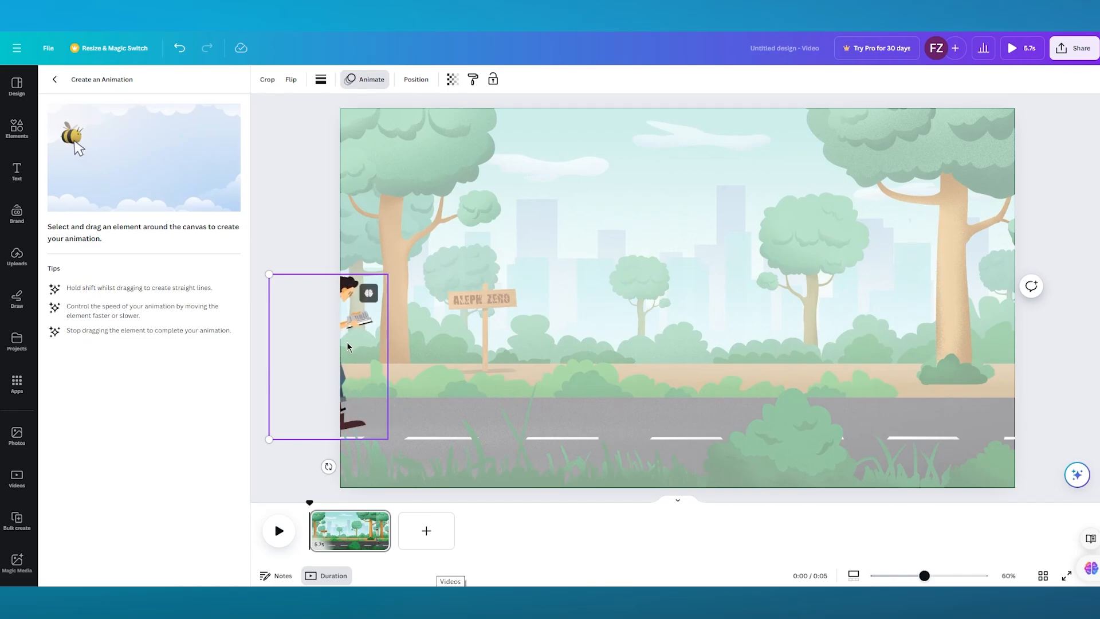
# - Record a custom motion path taking the walking man straight across the page and past its right edge
pyautogui.moveTo(348, 347); pyautogui.dragTo(1054, 343)
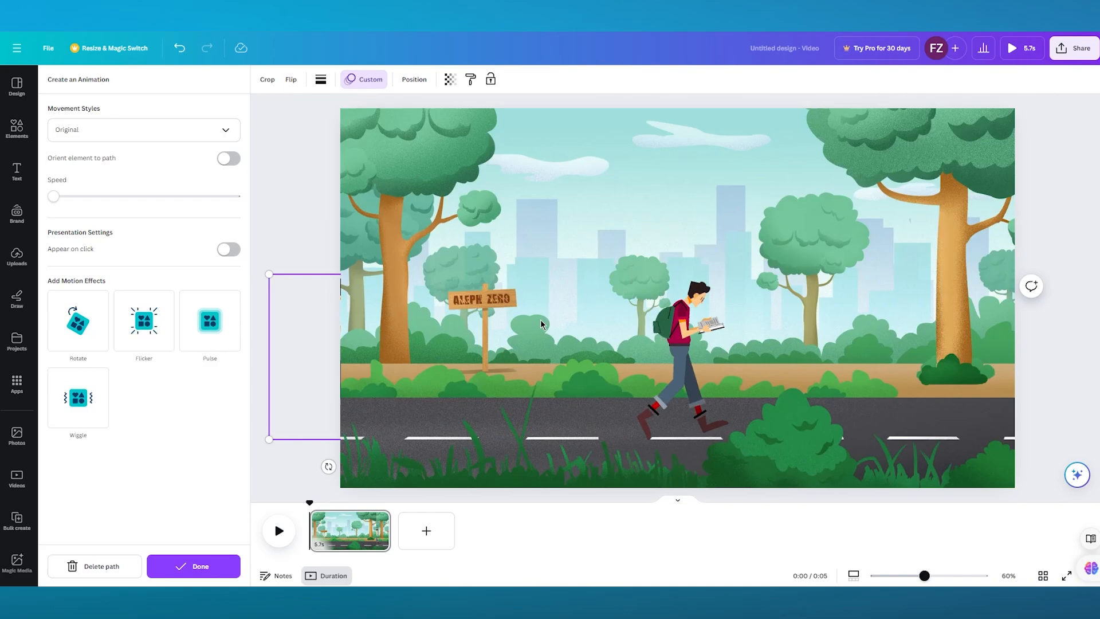
pyautogui.click(194, 566)
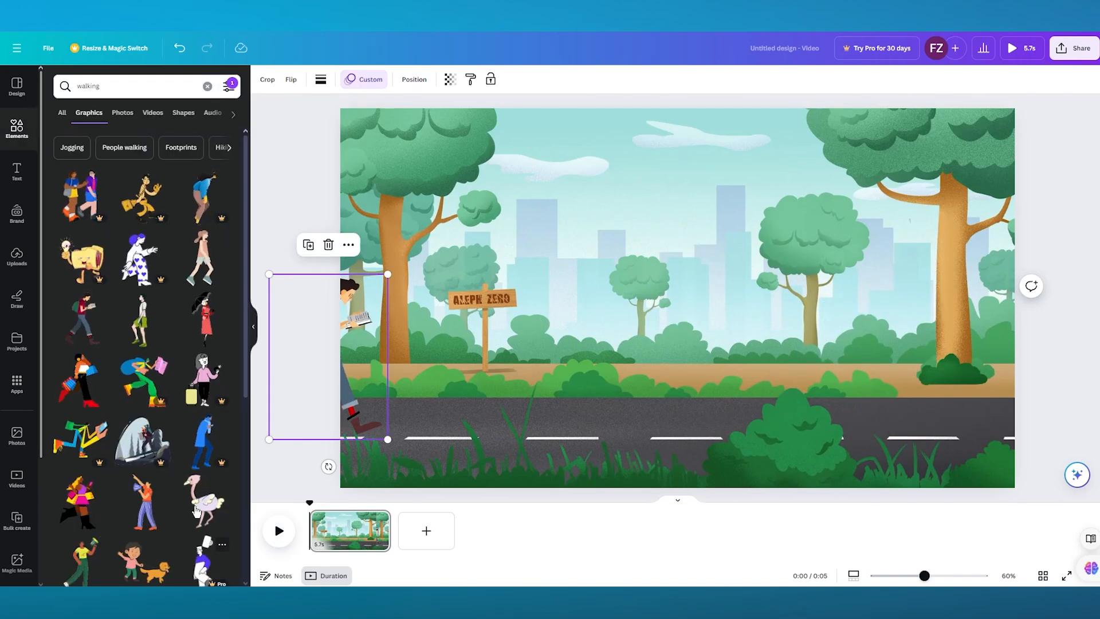
# - Search the animated graphics for "bird" and add the flying bird with teal, red and yellow wings
pyautogui.click(113, 95)
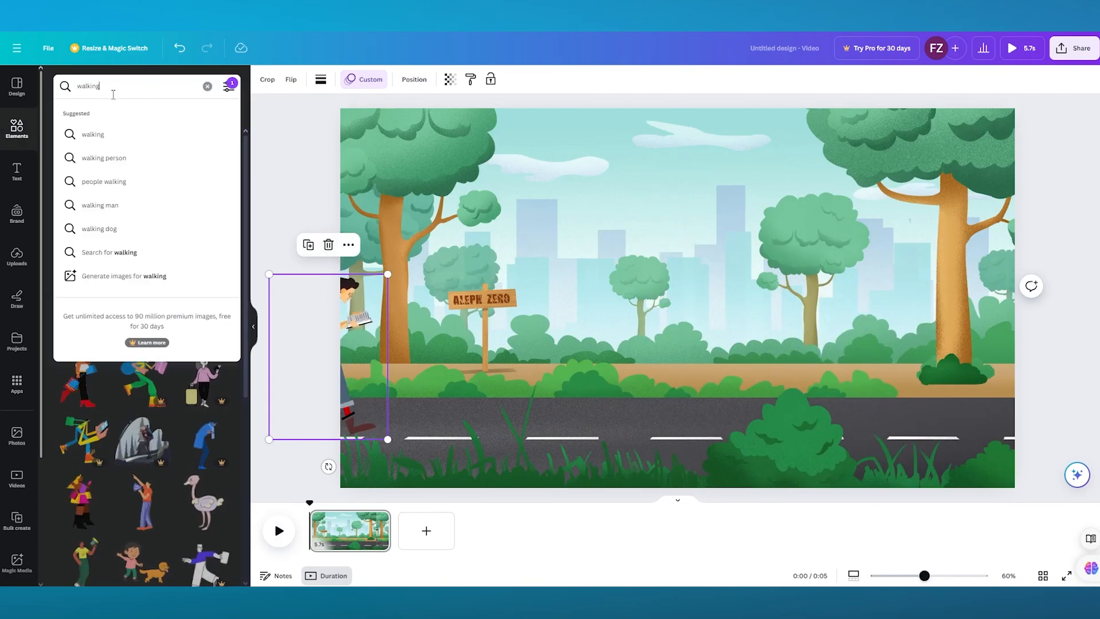
pyautogui.hotkey('ctrl', 'a')
pyautogui.write('bird')
pyautogui.press('Return')
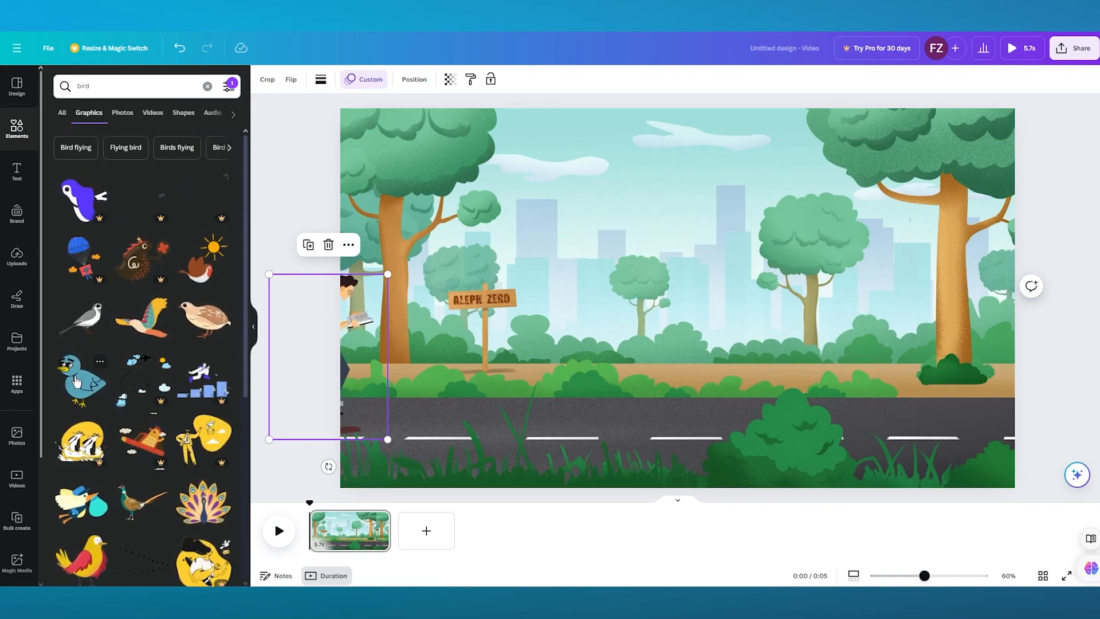
pyautogui.click(152, 338)
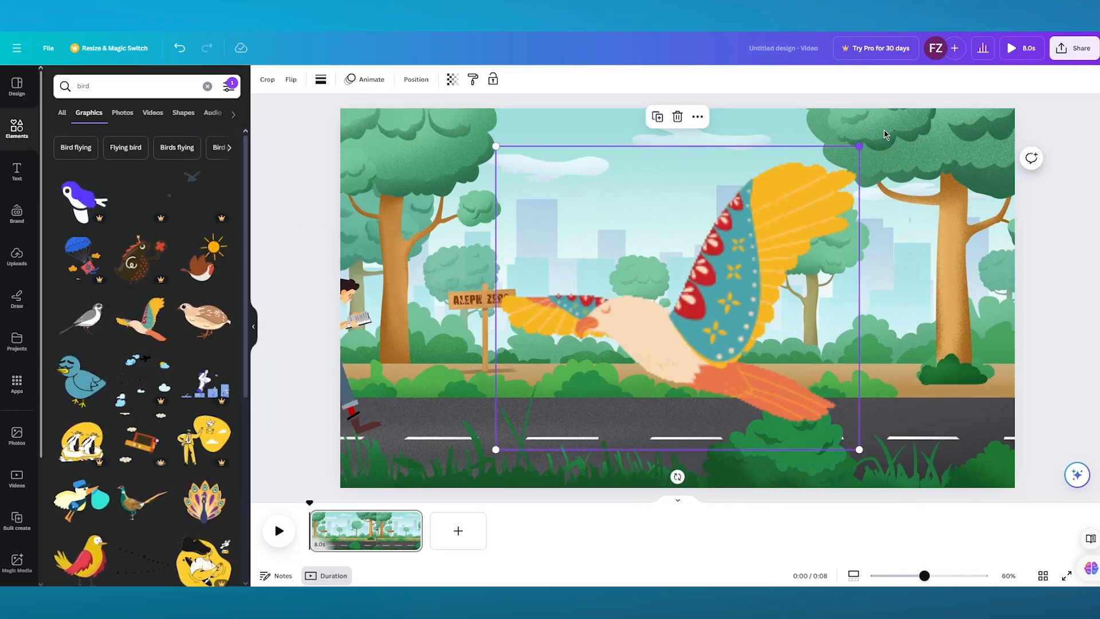
# - Shrink the bird to a small size and place it beside the trunk of the large tree on the right
pyautogui.moveTo(856, 147); pyautogui.dragTo(986, 209)
pyautogui.click(460, 79)
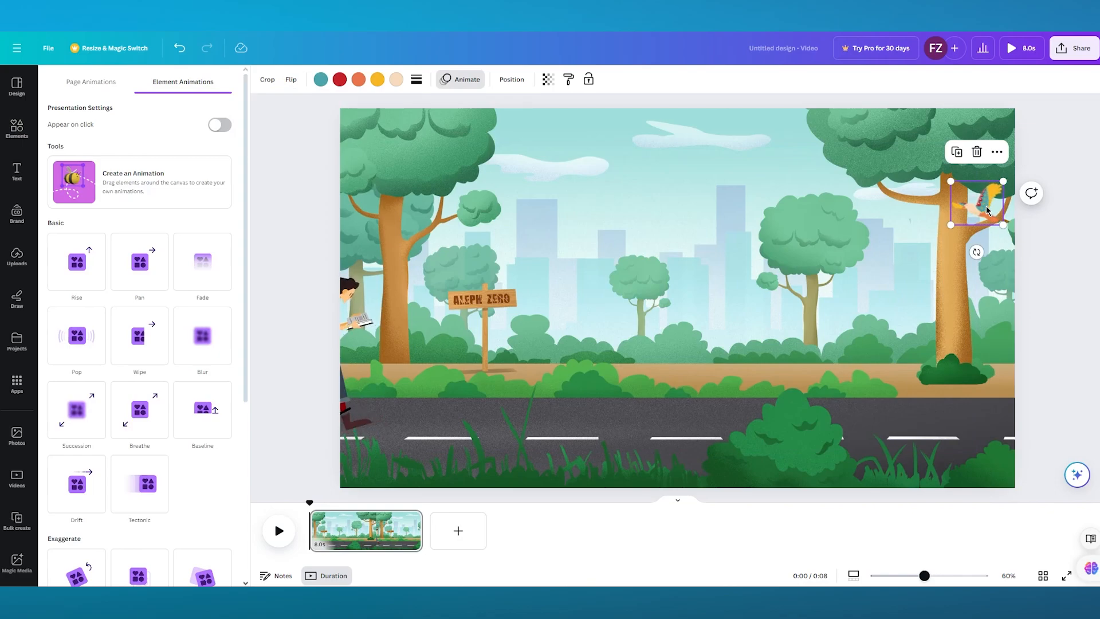
pyautogui.moveTo(986, 211)
pyautogui.mouseDown()
pyautogui.moveTo(936, 207)
pyautogui.moveTo(986, 206)
pyautogui.mouseUp()
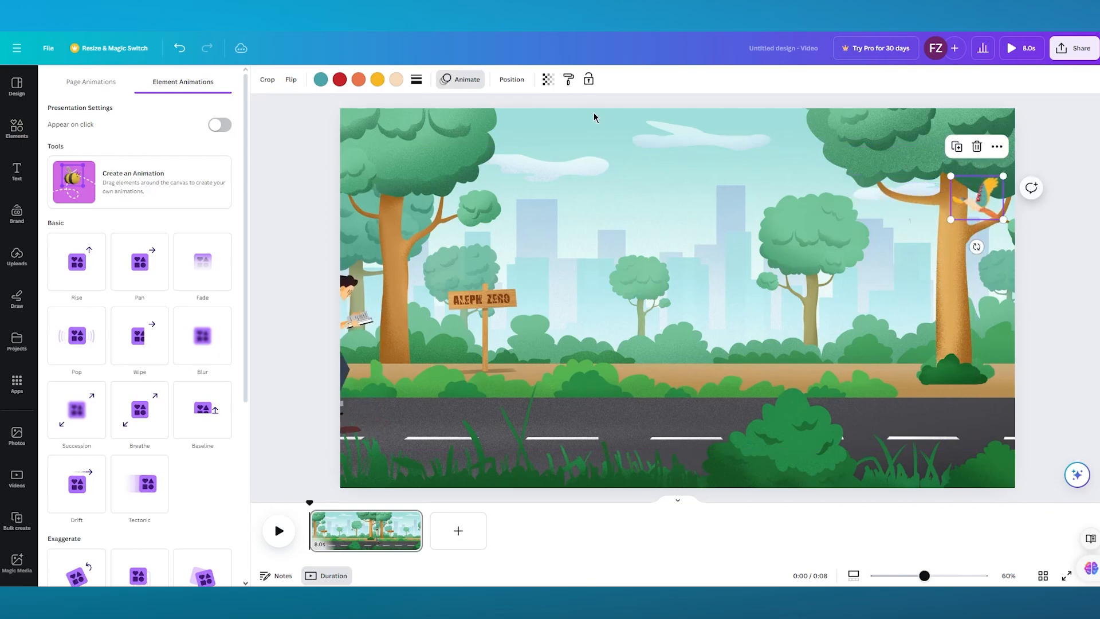
# - Record a custom motion path flying the bird leftward across the sky to the page's left edge
pyautogui.click(172, 179)
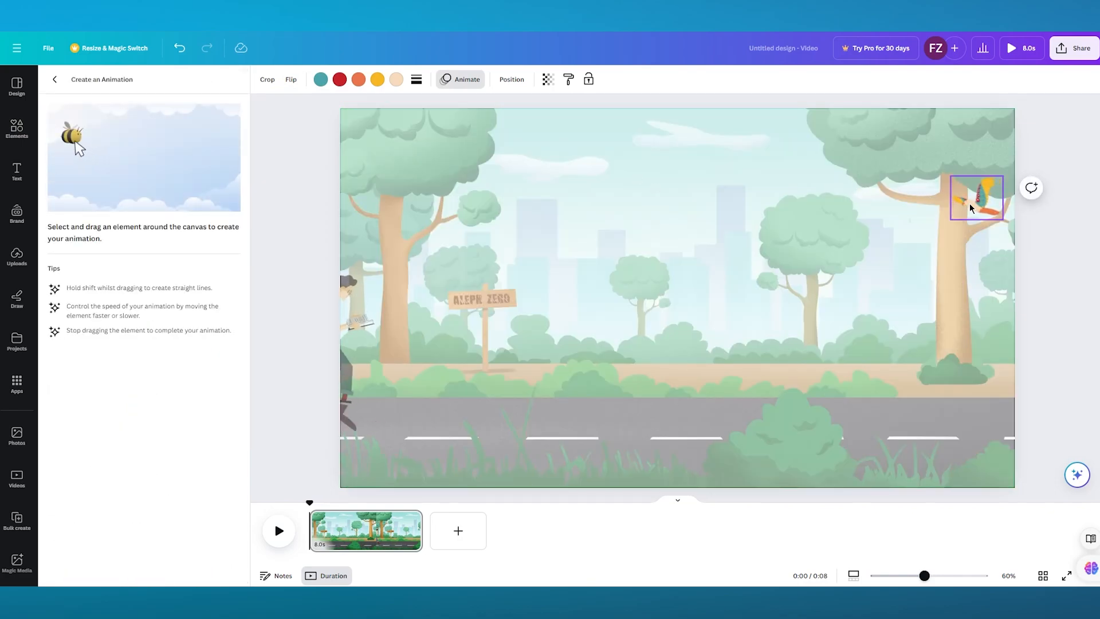
pyautogui.moveTo(969, 204); pyautogui.dragTo(768, 202)
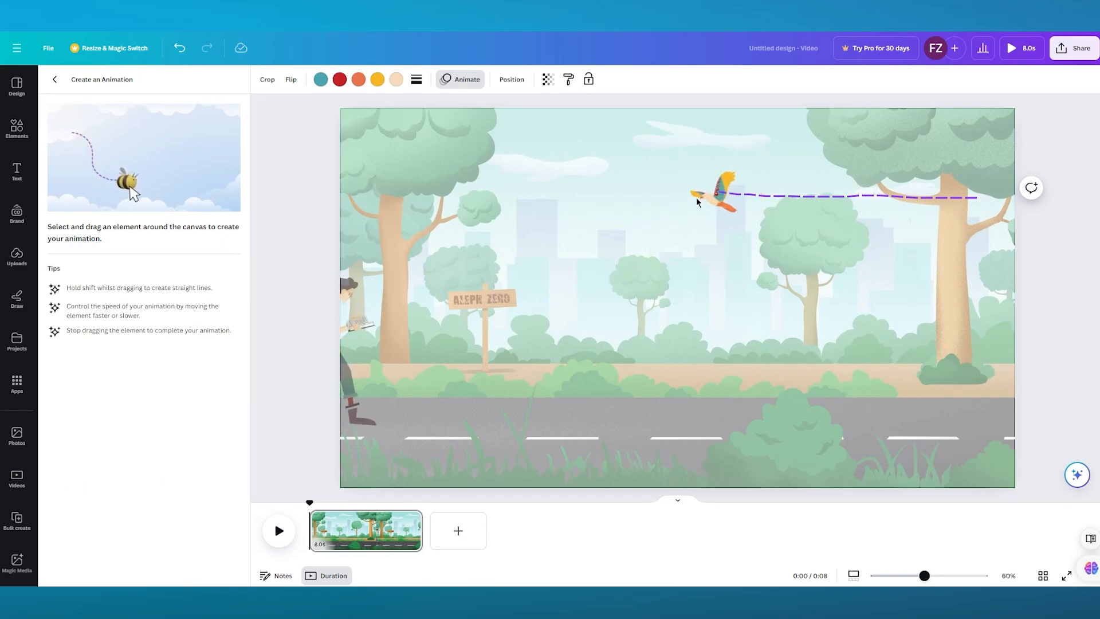
pyautogui.moveTo(578, 195); pyautogui.dragTo(340, 178)
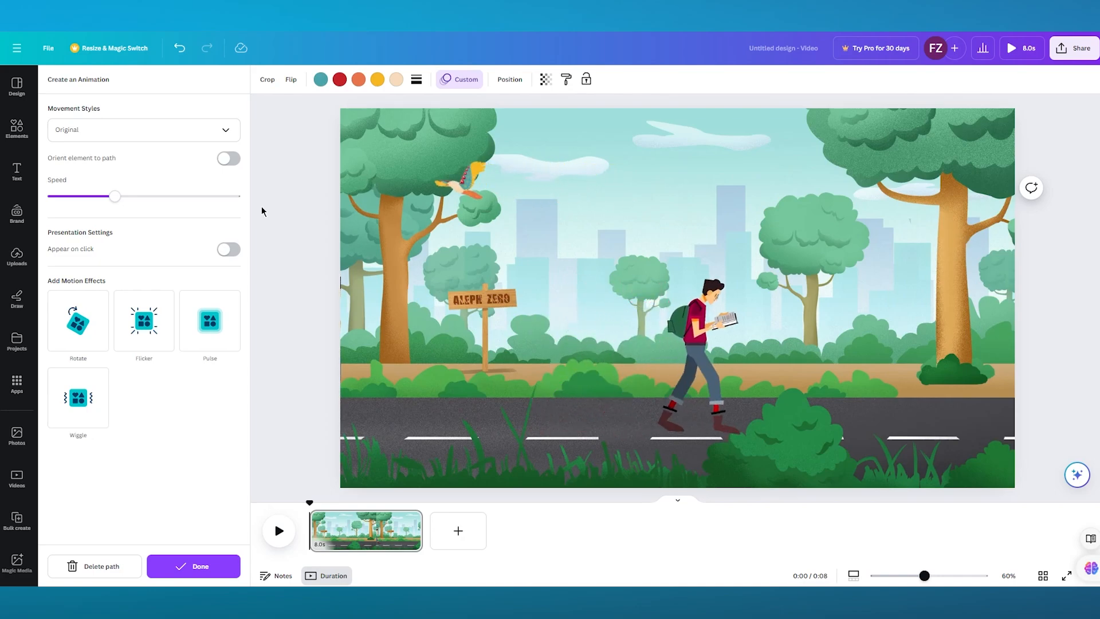
pyautogui.click(197, 569)
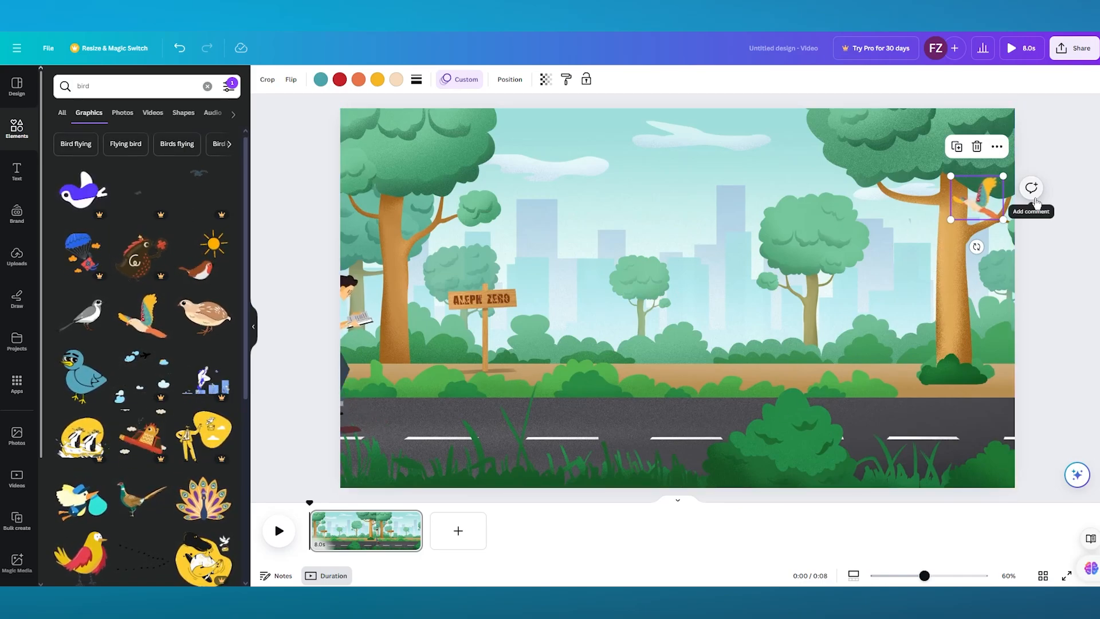
# - Add a blank page after the park scene and search the graphics for "city"
pyautogui.click(458, 531)
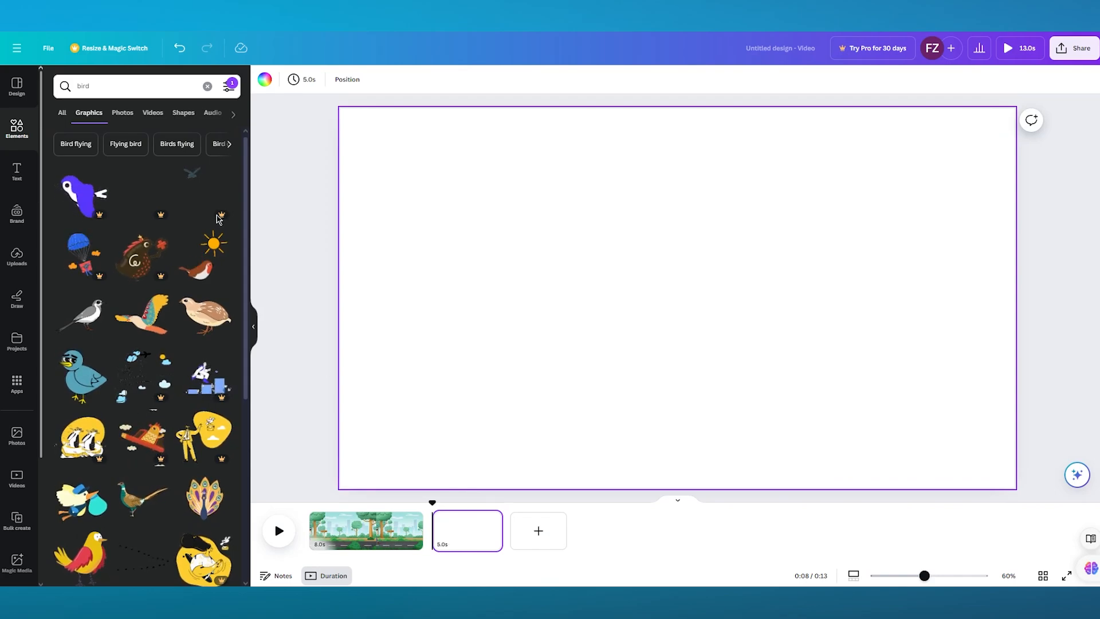
pyautogui.click(125, 81)
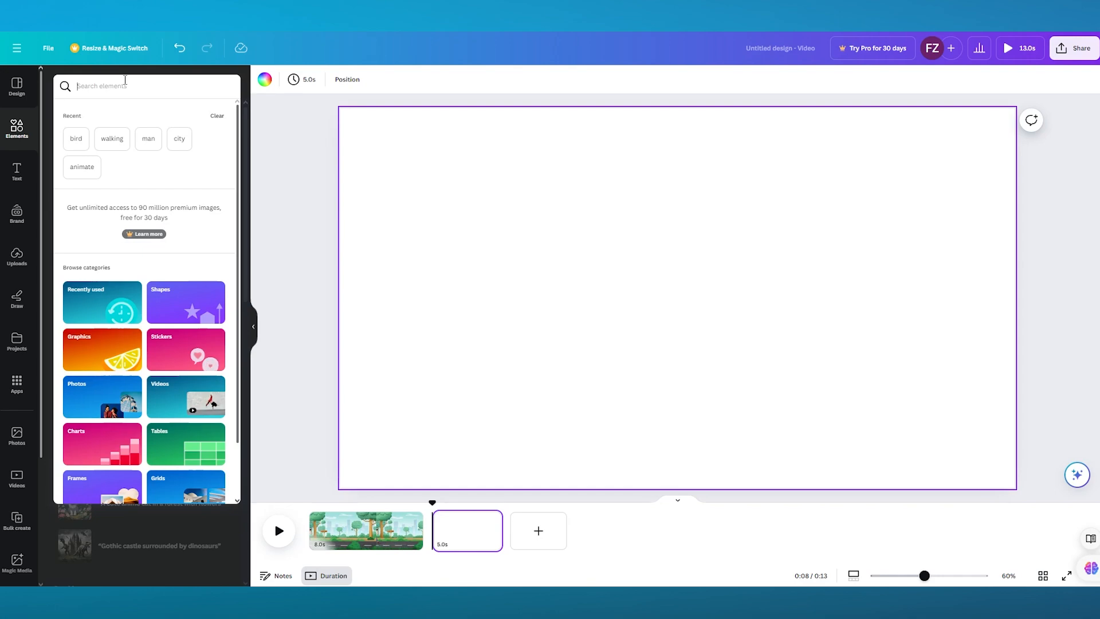
pyautogui.write('city')
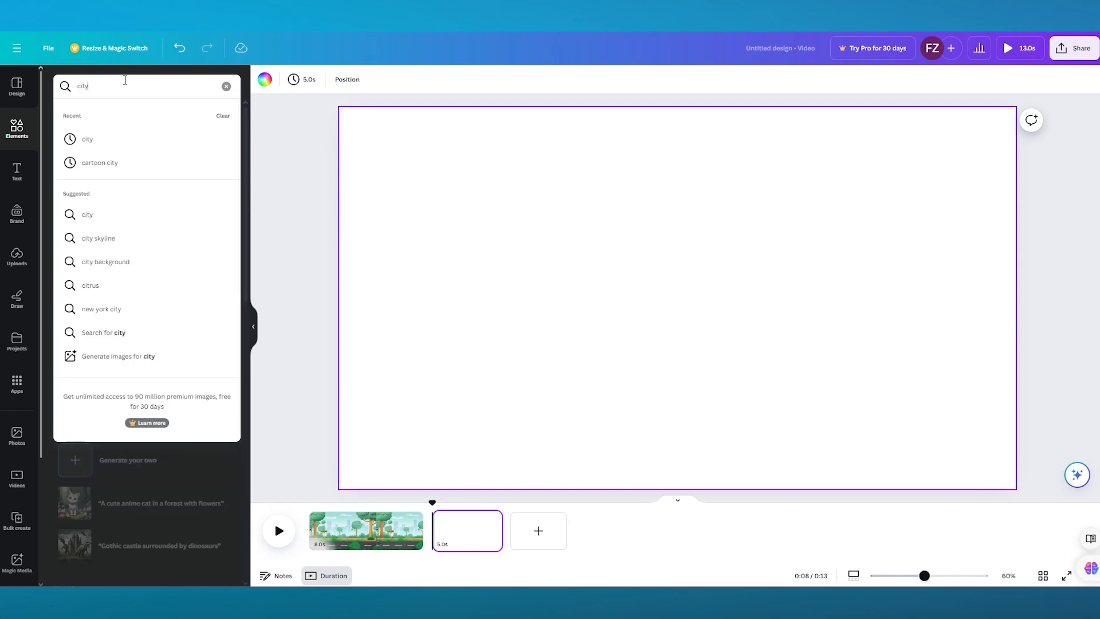
pyautogui.press('Return')
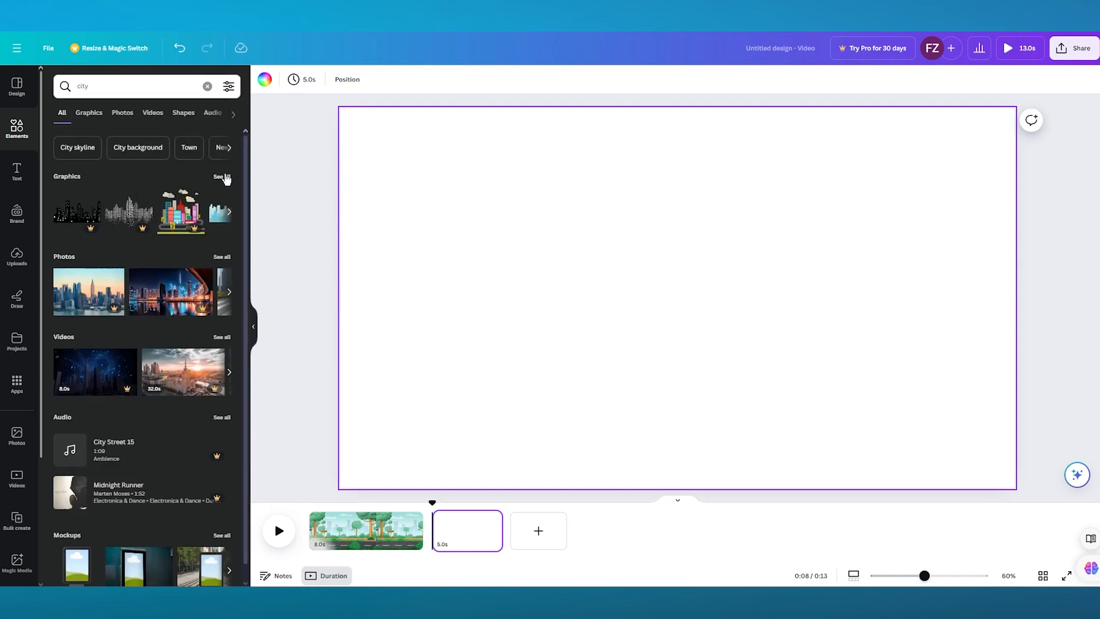
pyautogui.click(223, 177)
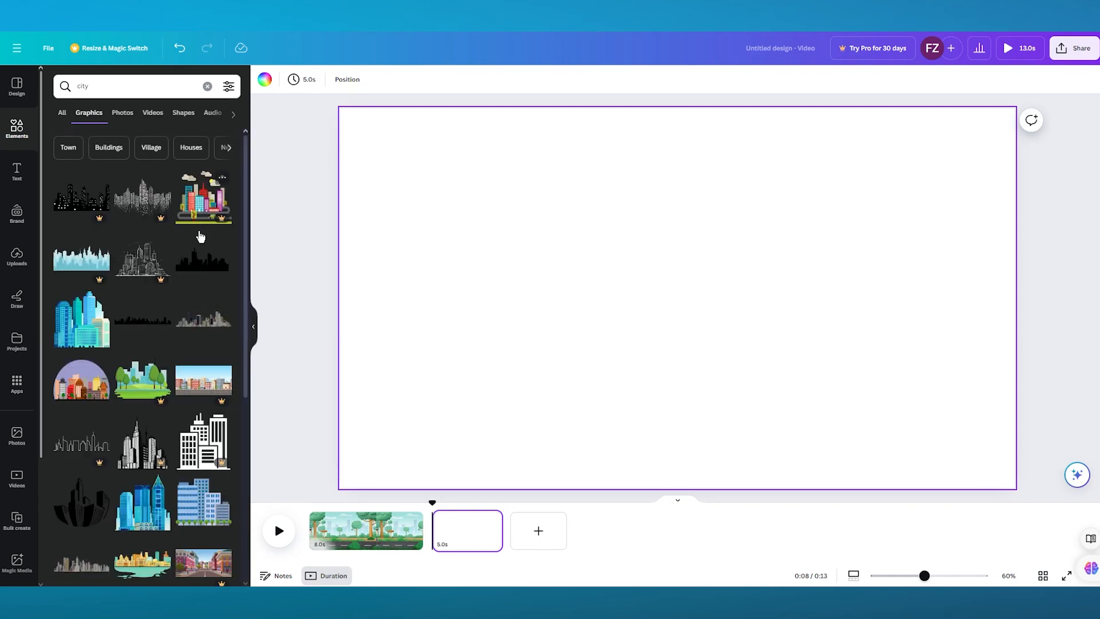
# - Add the cartoon city street lined with red and orange buildings and enlarge it to cover the whole page
pyautogui.scroll(-8, 95, 388)
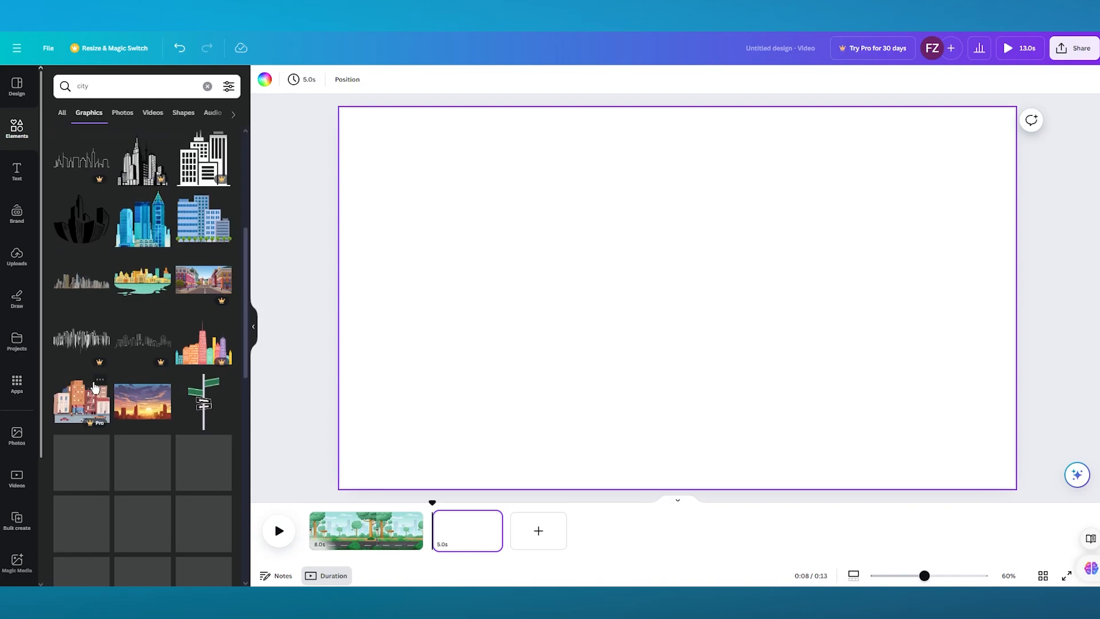
pyautogui.scroll(3, 95, 388)
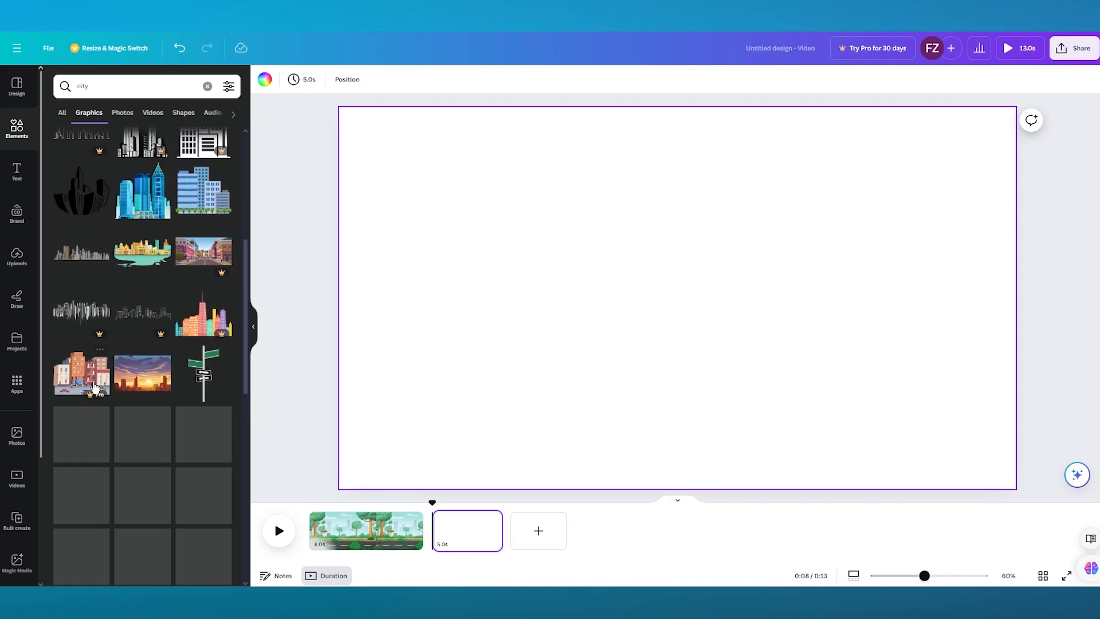
pyautogui.click(206, 251)
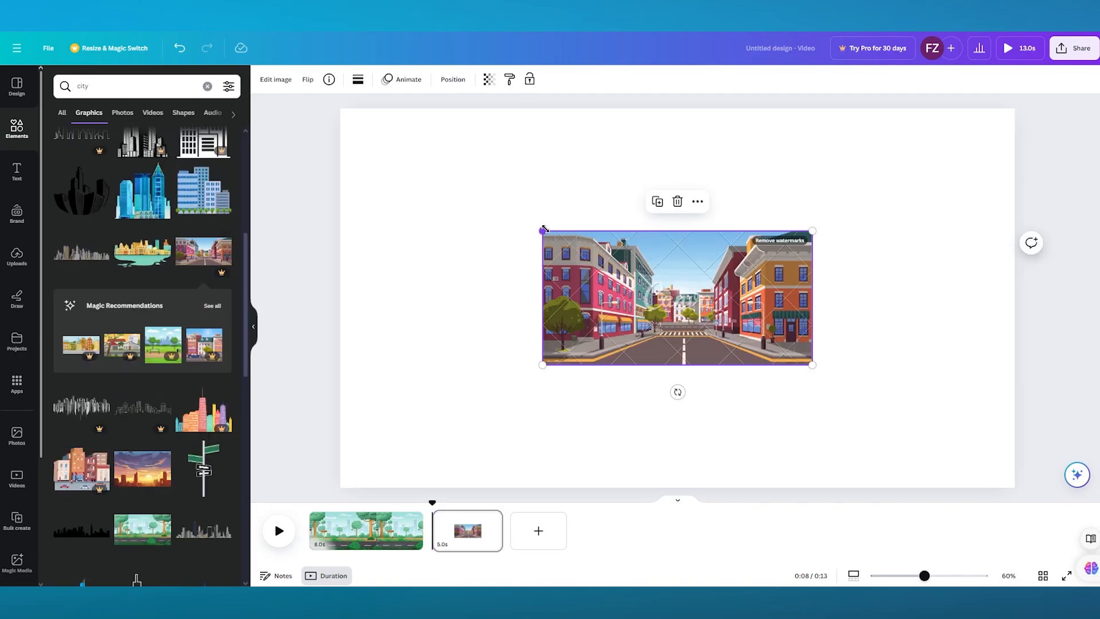
pyautogui.moveTo(542, 230); pyautogui.dragTo(336, 128)
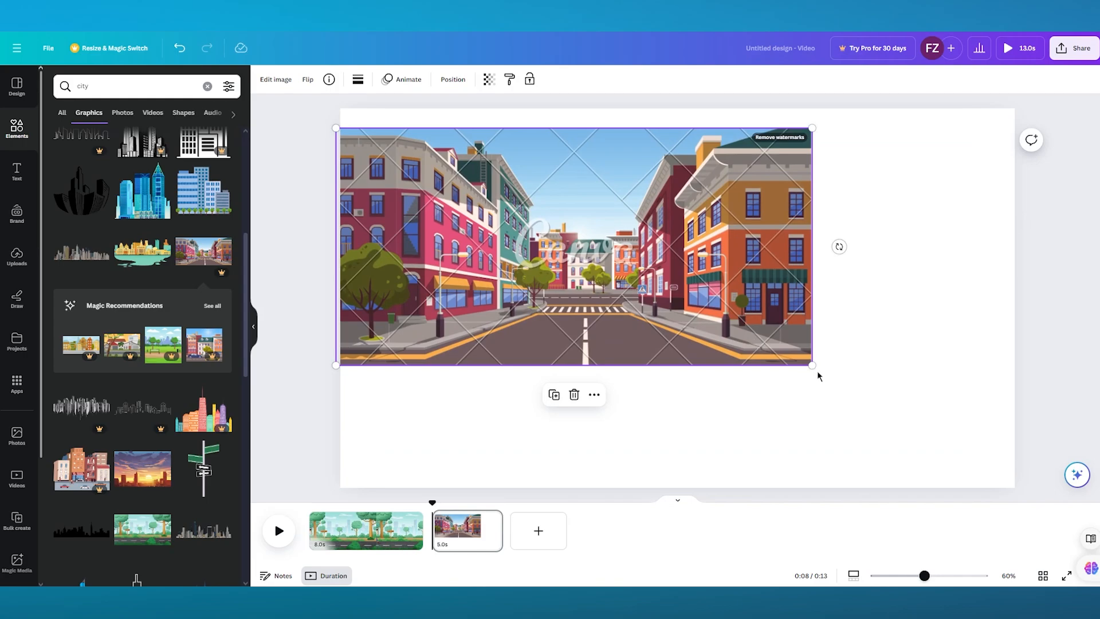
pyautogui.moveTo(811, 364); pyautogui.dragTo(1058, 489)
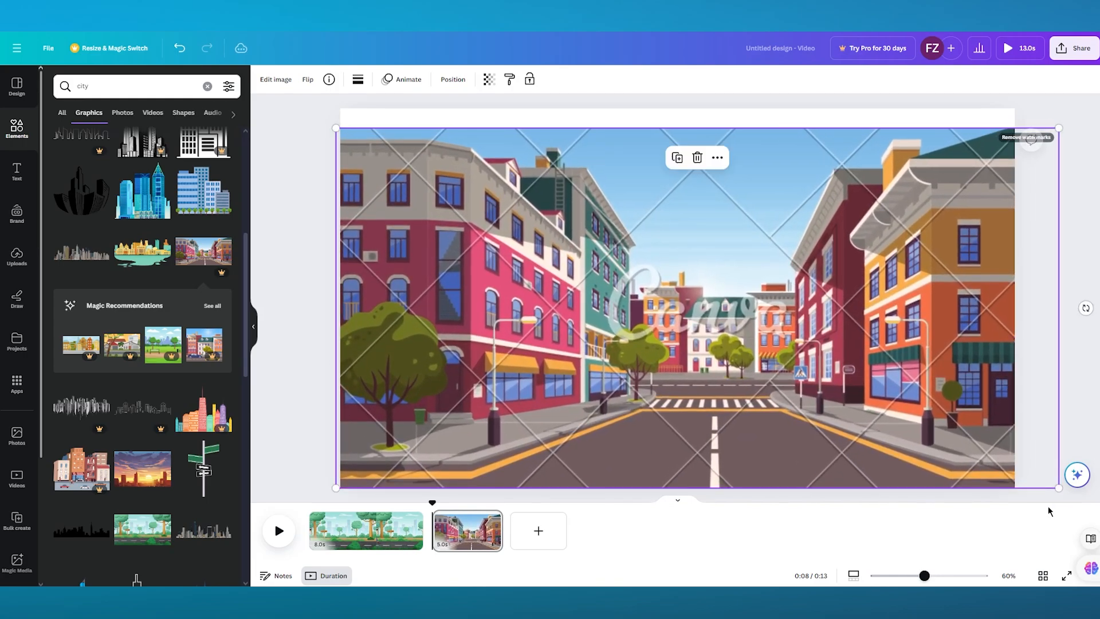
pyautogui.moveTo(676, 139); pyautogui.dragTo(646, 108)
pyautogui.moveTo(307, 461); pyautogui.dragTo(259, 513)
pyautogui.click(311, 388)
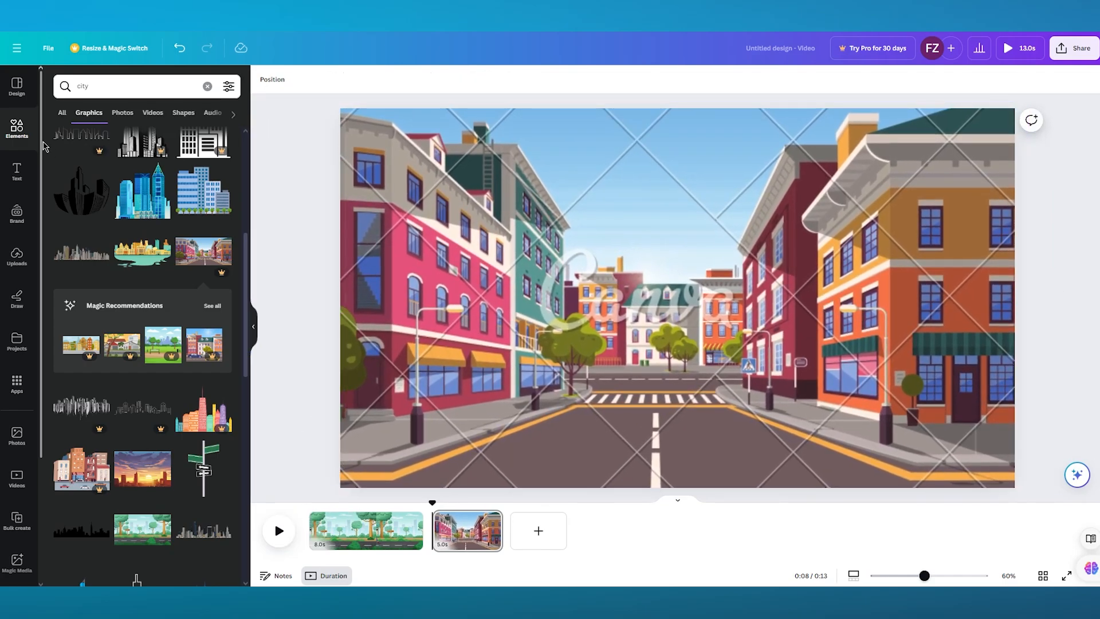
# - Add the recently used walking man to the city page and shrink him onto the left sidewalk by the lamppost
pyautogui.click(23, 133)
pyautogui.click(77, 183)
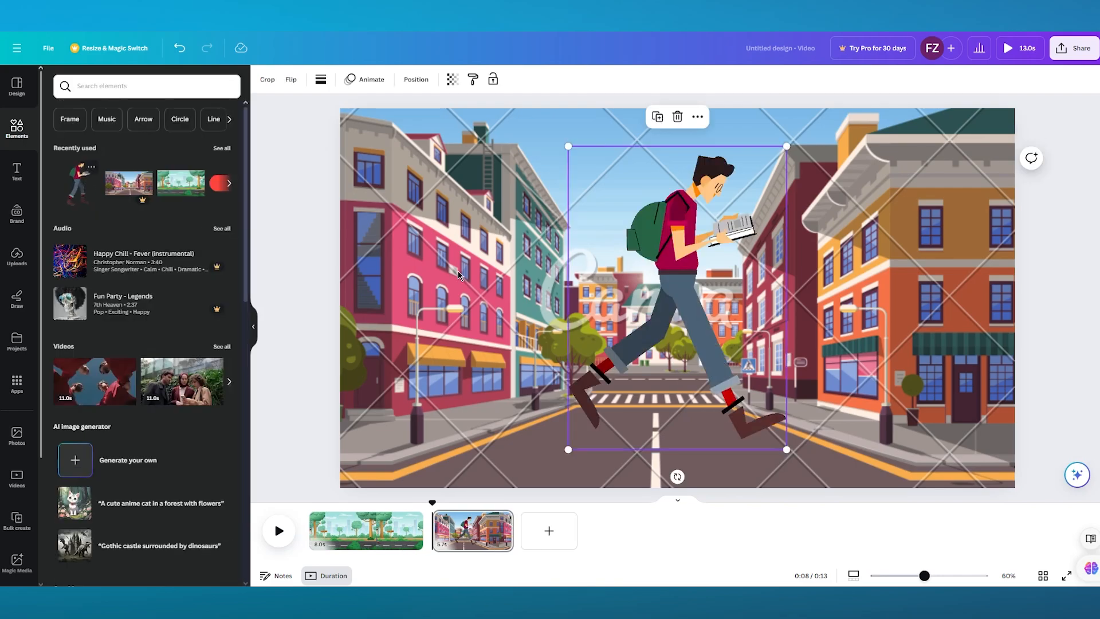
pyautogui.moveTo(787, 147); pyautogui.dragTo(454, 387)
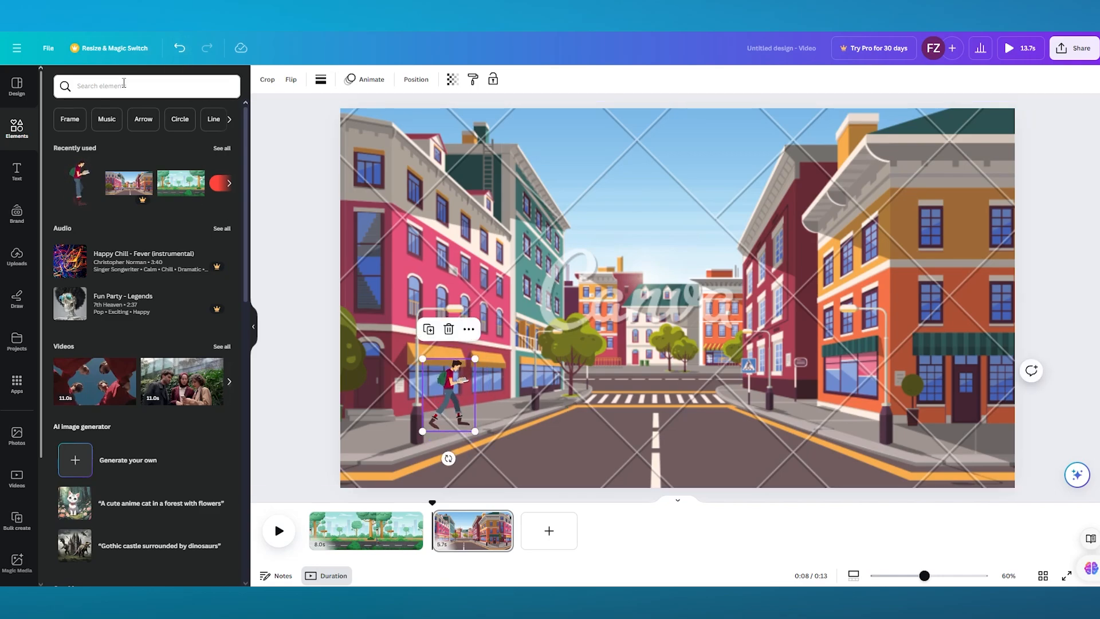
# - Record a custom motion path taking the walking man across the street to the right-hand buildings
pyautogui.click(361, 80)
pyautogui.click(137, 181)
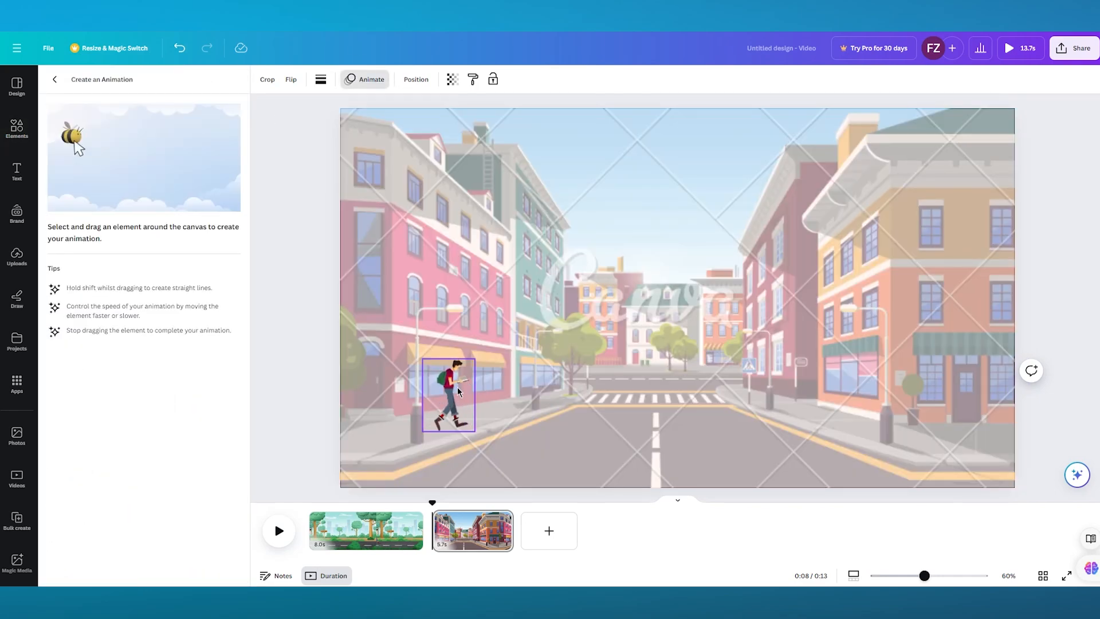
pyautogui.moveTo(455, 387); pyautogui.dragTo(800, 397)
pyautogui.moveTo(900, 397); pyautogui.dragTo(950, 396)
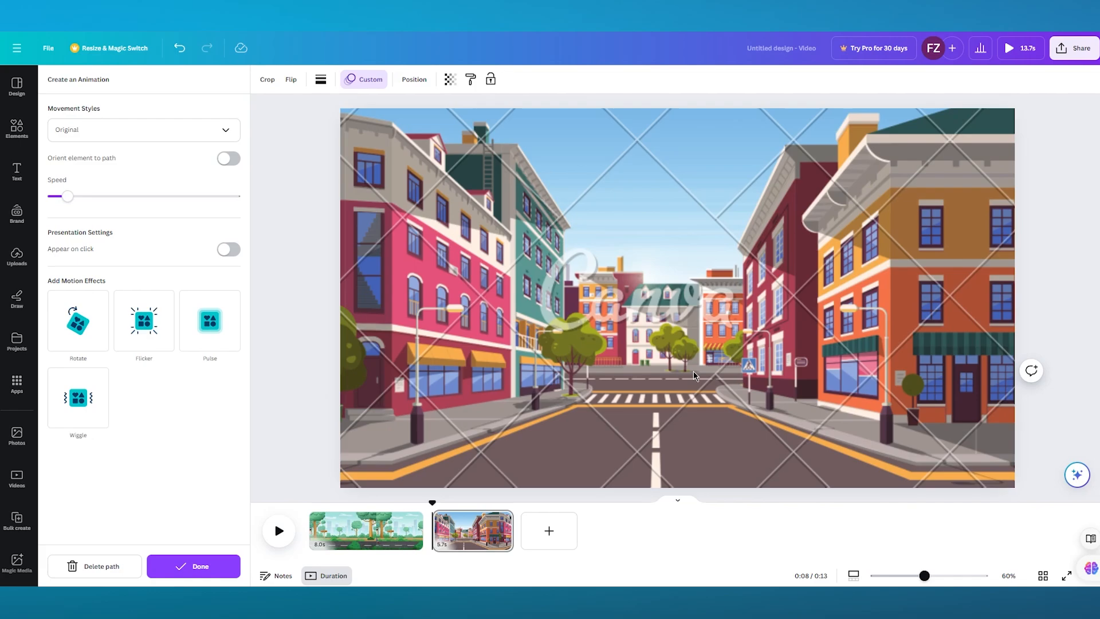
# - Search the elements for "cars", filter to animated ones, and add the orange car with the black roof
pyautogui.click(13, 140)
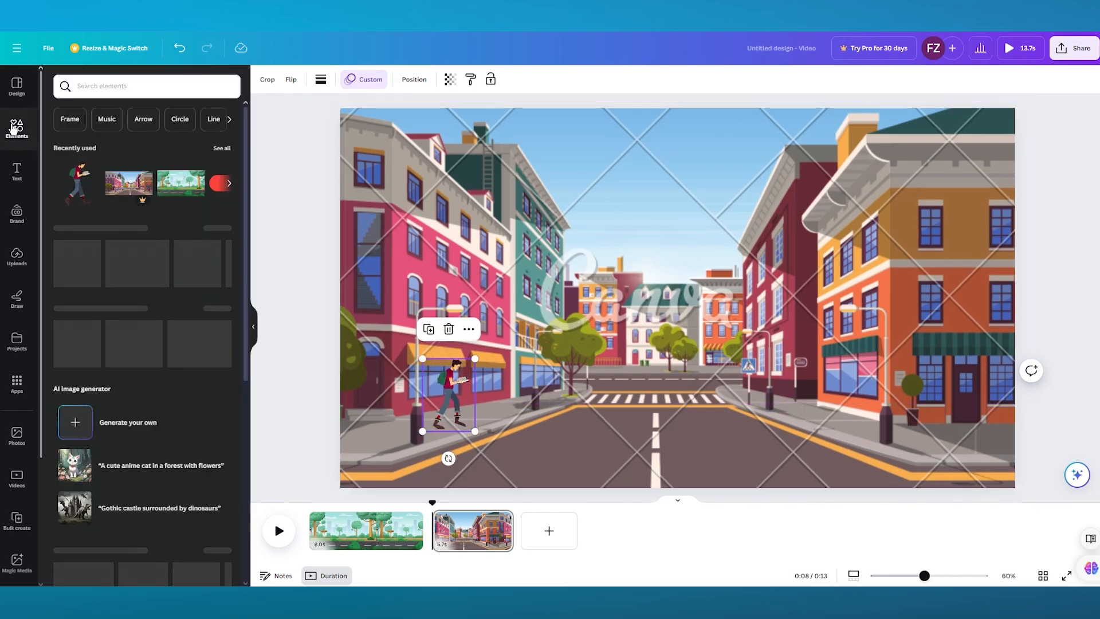
pyautogui.click(108, 81)
pyautogui.write('cars')
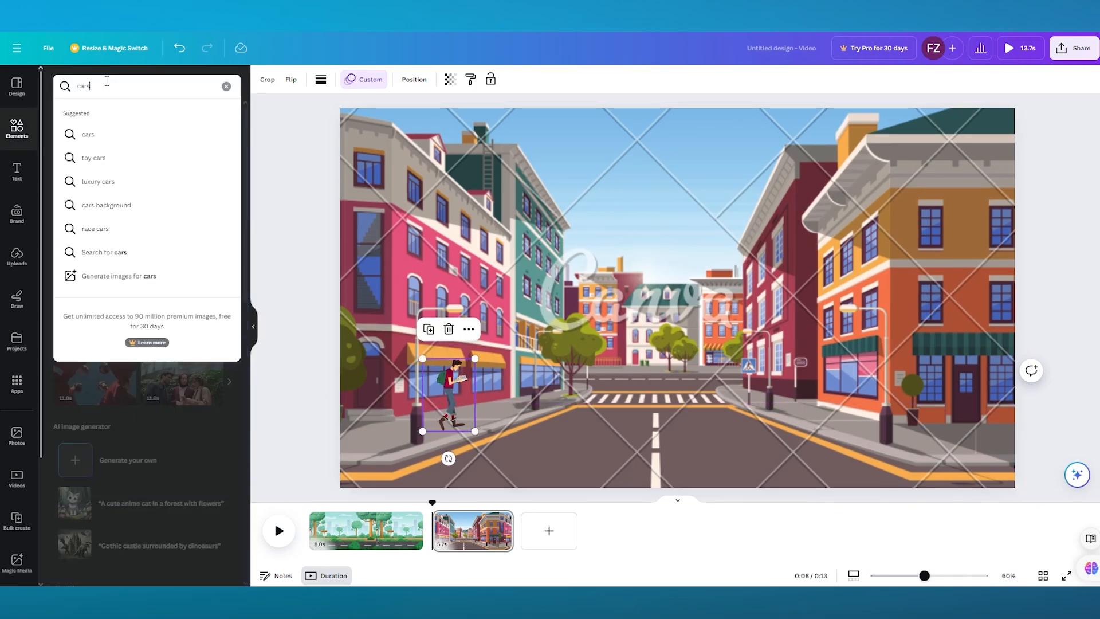
pyautogui.press('Return')
pyautogui.click(229, 86)
pyautogui.click(105, 296)
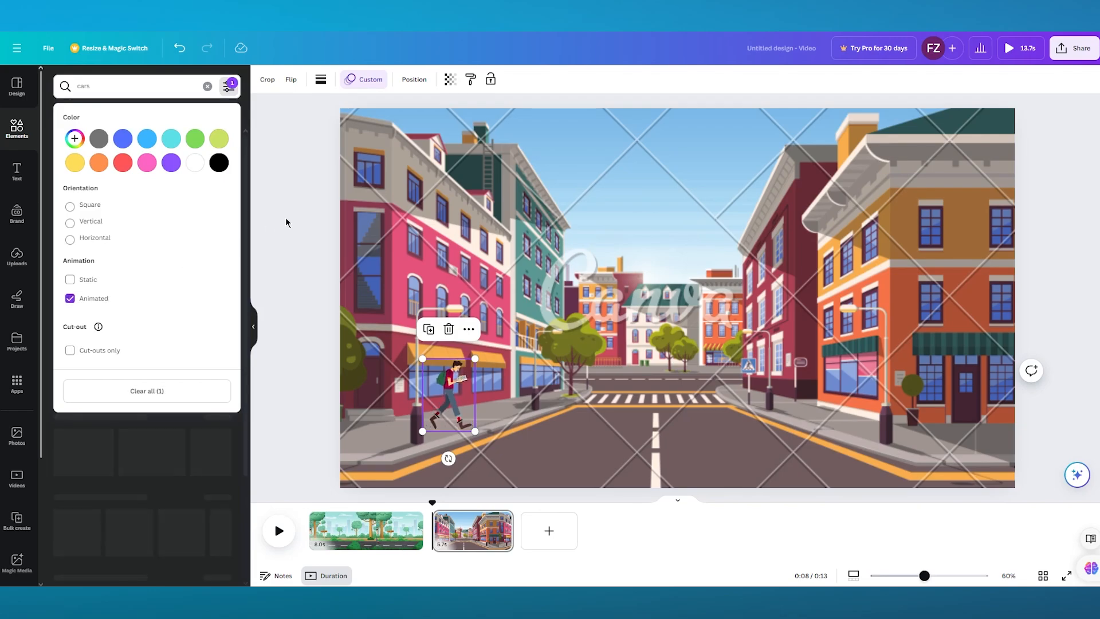
pyautogui.click(245, 199)
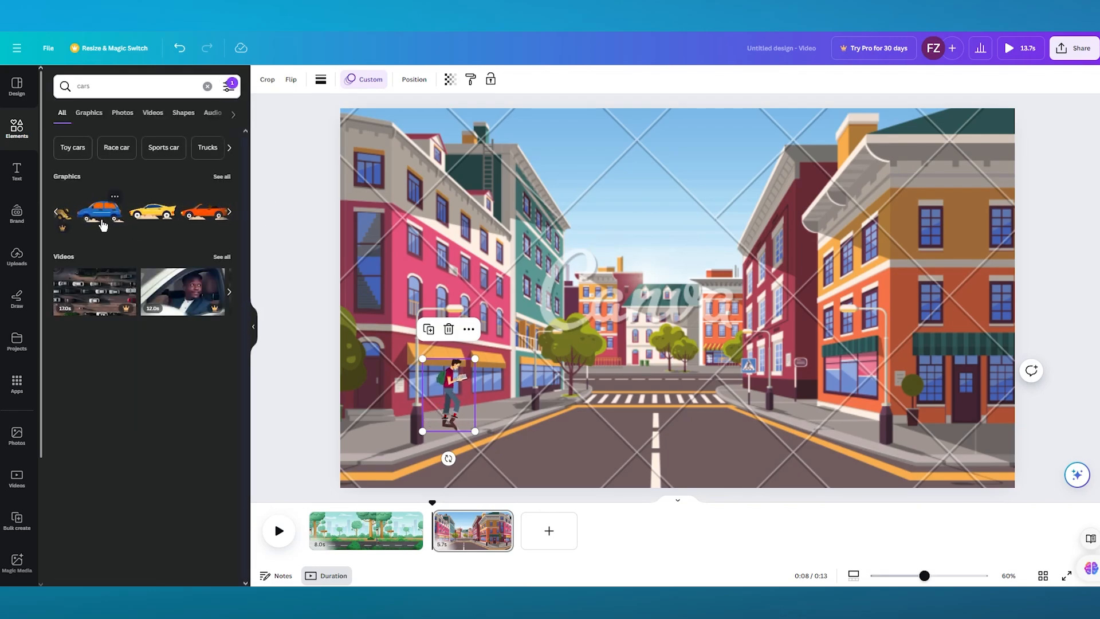
pyautogui.click(192, 217)
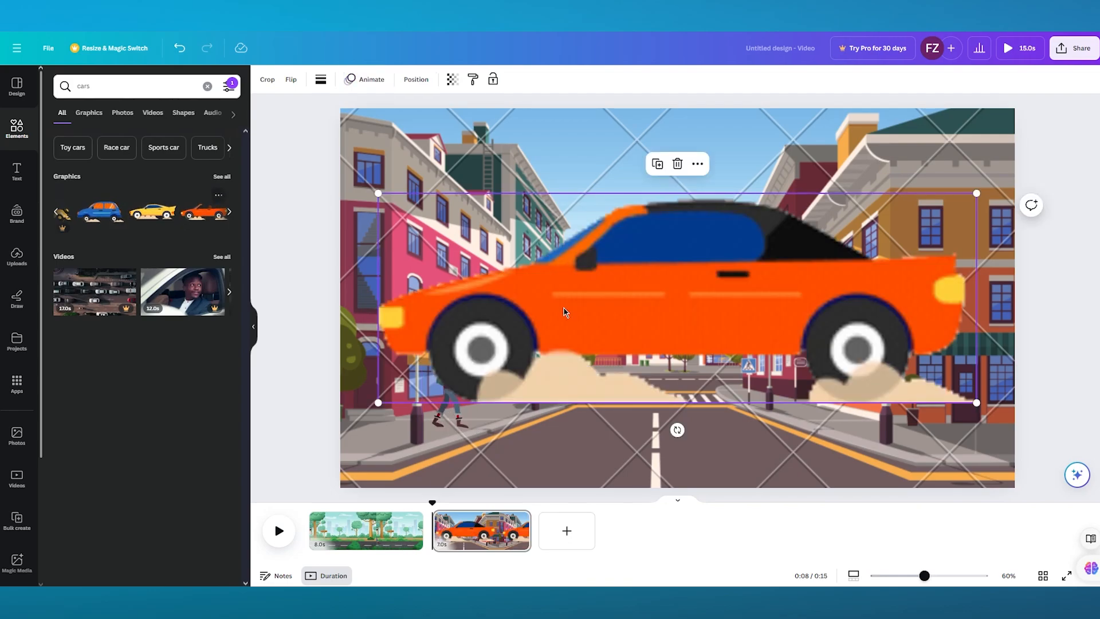
# - Shrink the orange car onto the far cross street and record a custom motion path driving it left to the tree
pyautogui.moveTo(980, 199); pyautogui.dragTo(705, 375)
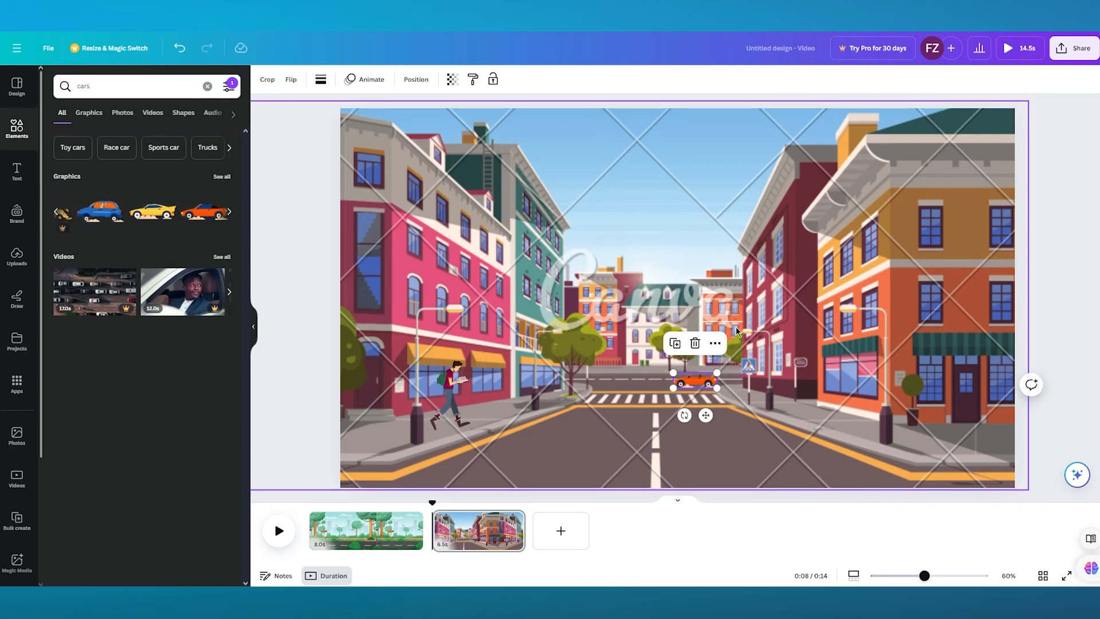
pyautogui.click(366, 80)
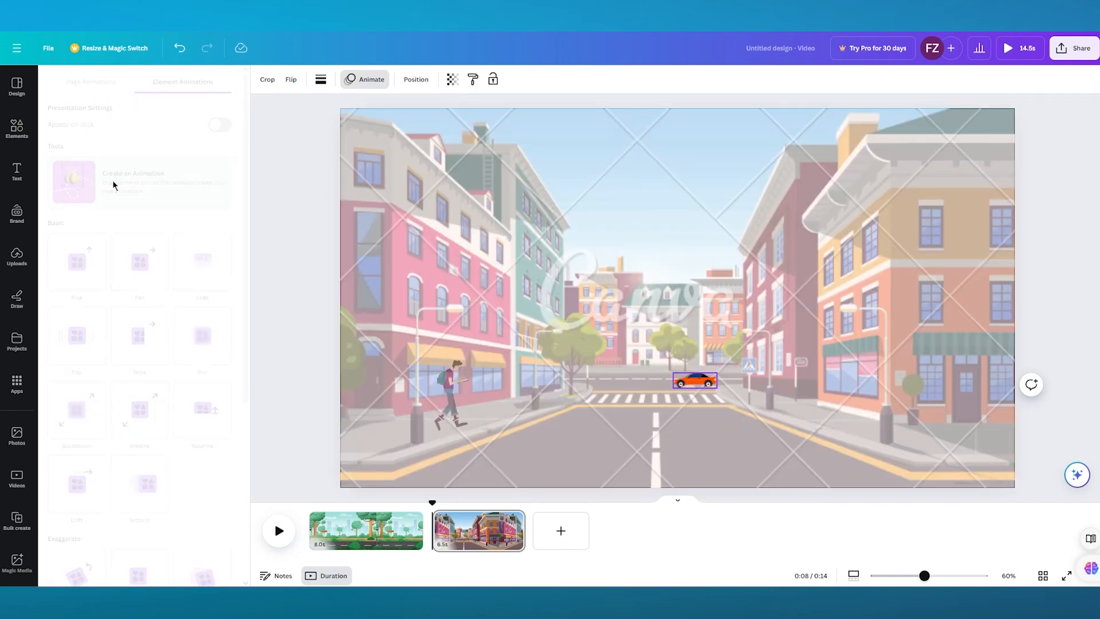
pyautogui.click(114, 185)
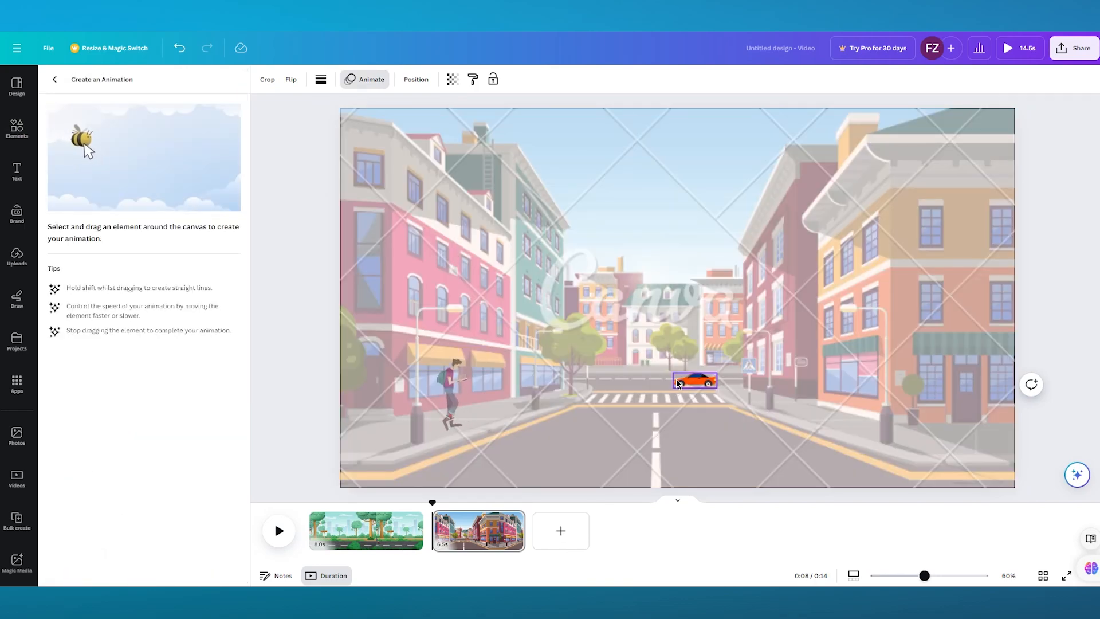
pyautogui.moveTo(676, 380); pyautogui.dragTo(558, 379)
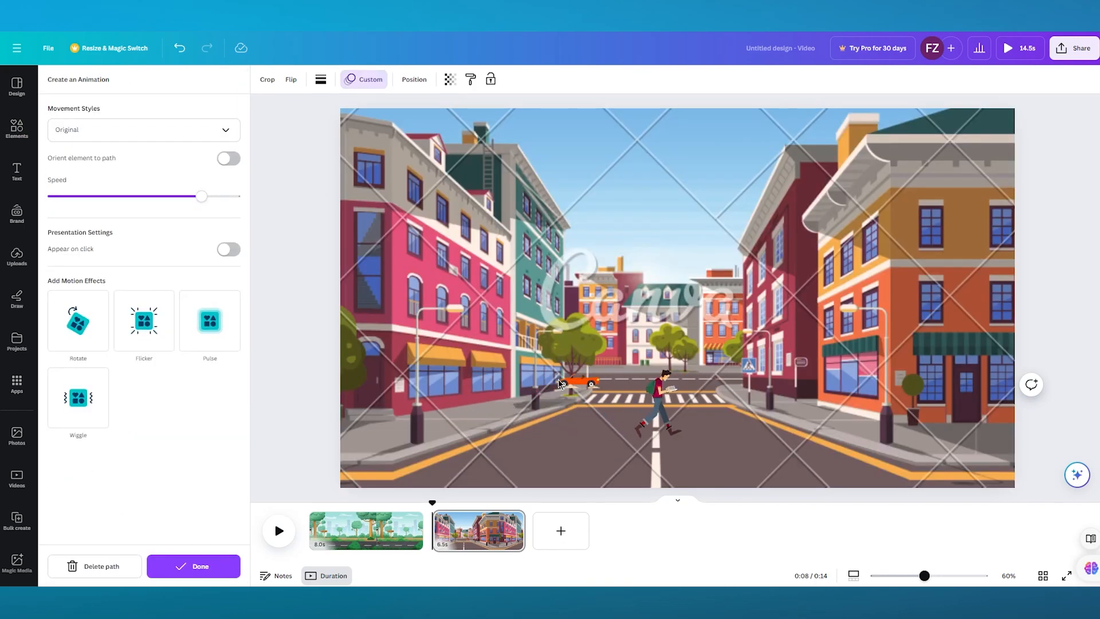
# - Try to replace the orange car's motion path with one running down the street to the foreground, and delete that path
pyautogui.click(91, 568)
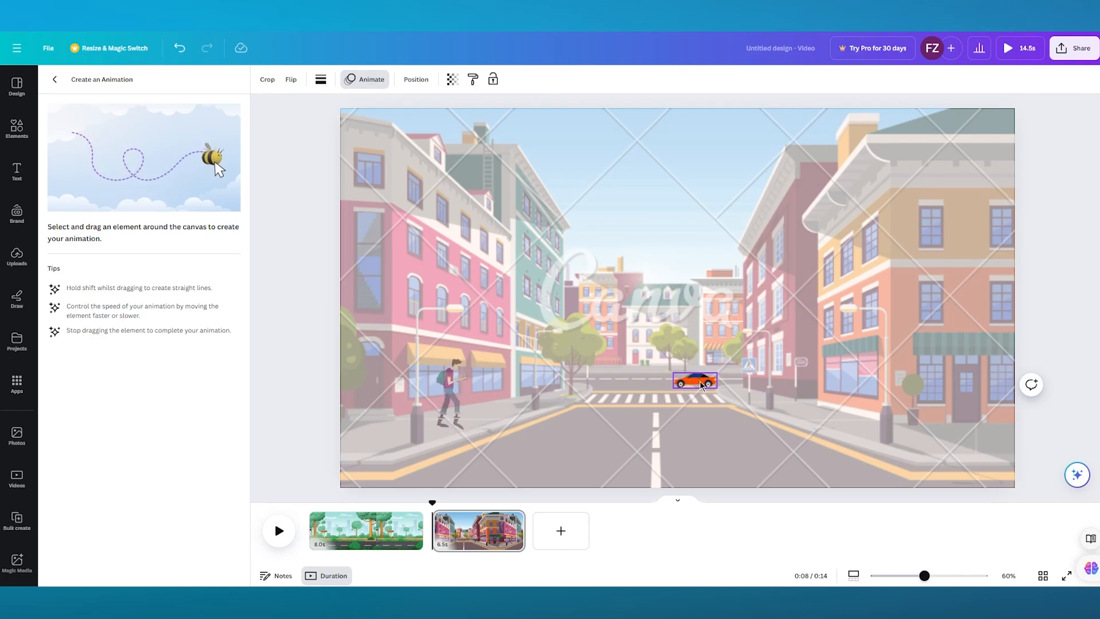
pyautogui.moveTo(702, 386); pyautogui.dragTo(708, 421)
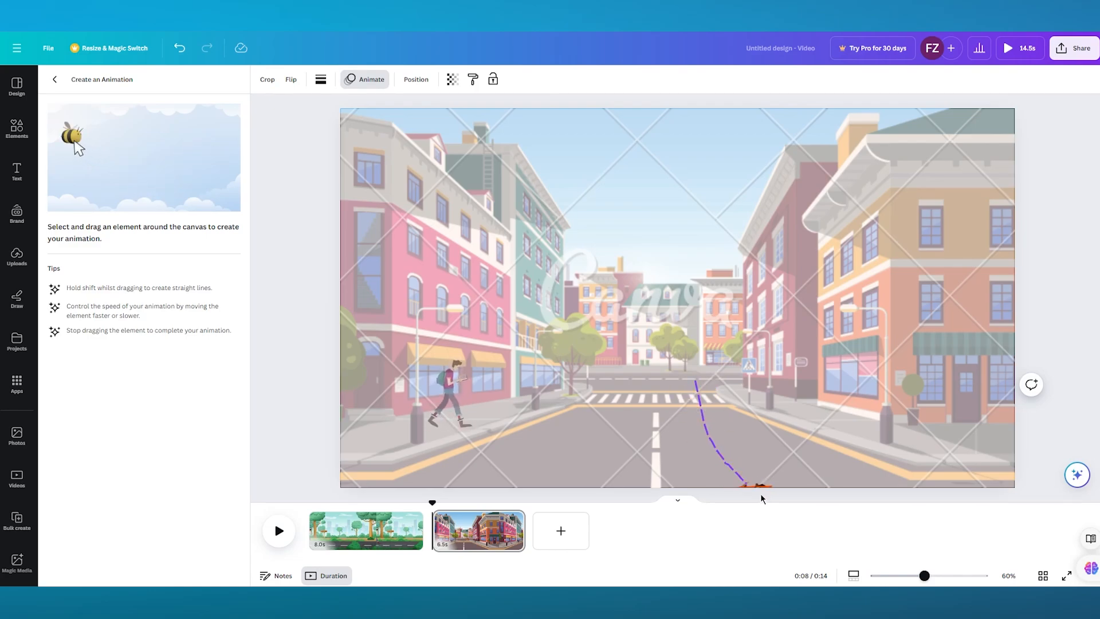
pyautogui.moveTo(762, 493); pyautogui.dragTo(761, 496)
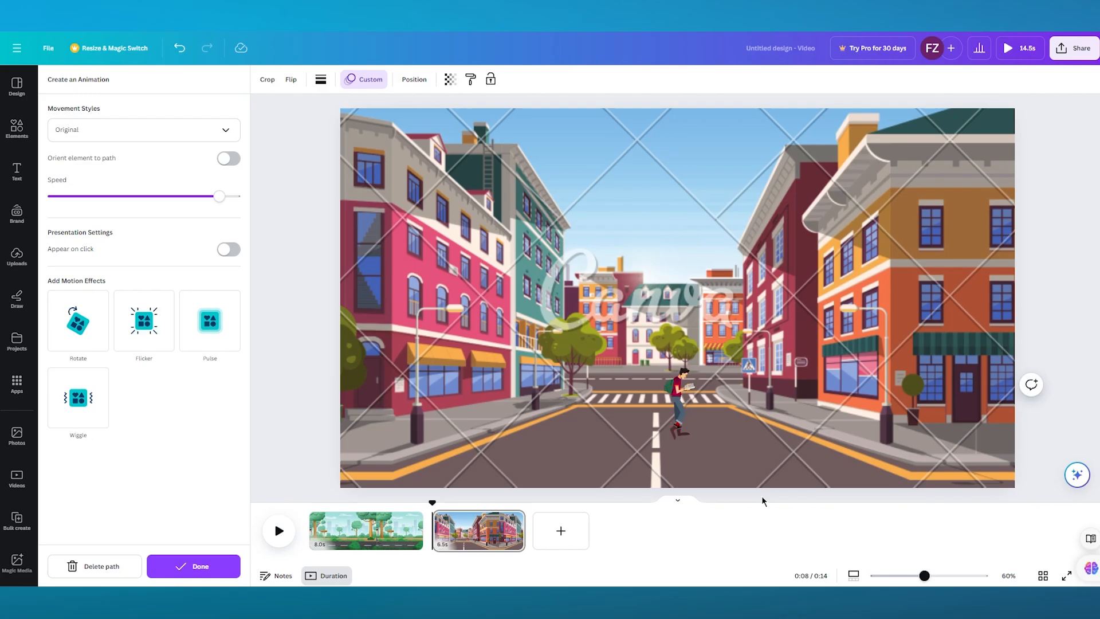
pyautogui.click(90, 568)
pyautogui.click(329, 290)
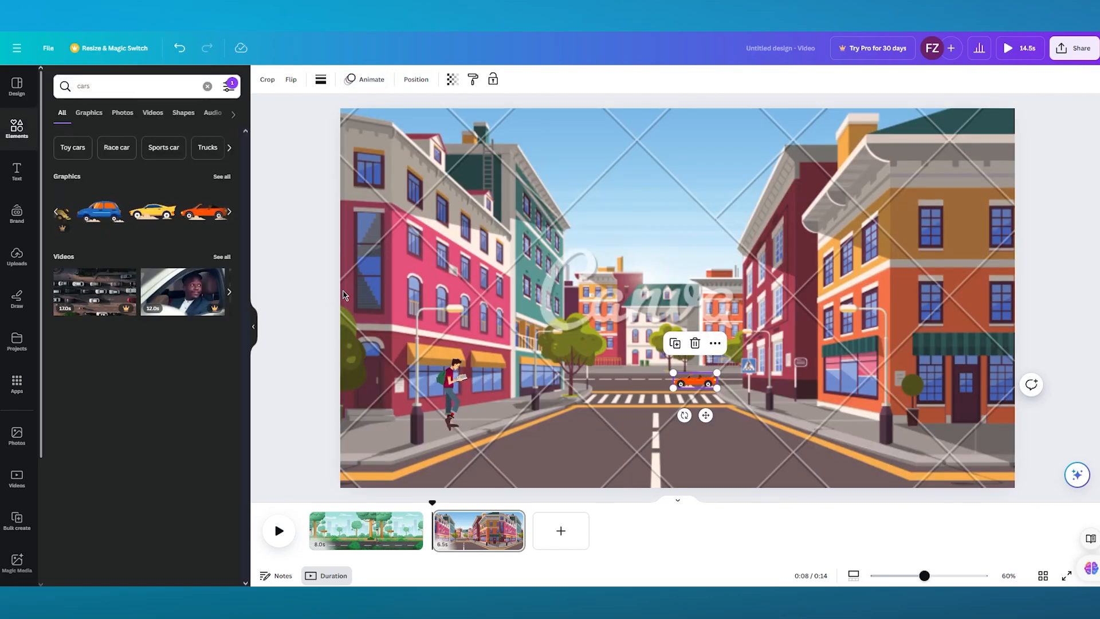
# - Shorten the city page to 5.7 seconds and add a blank third page
pyautogui.moveTo(524, 545); pyautogui.dragTo(502, 546)
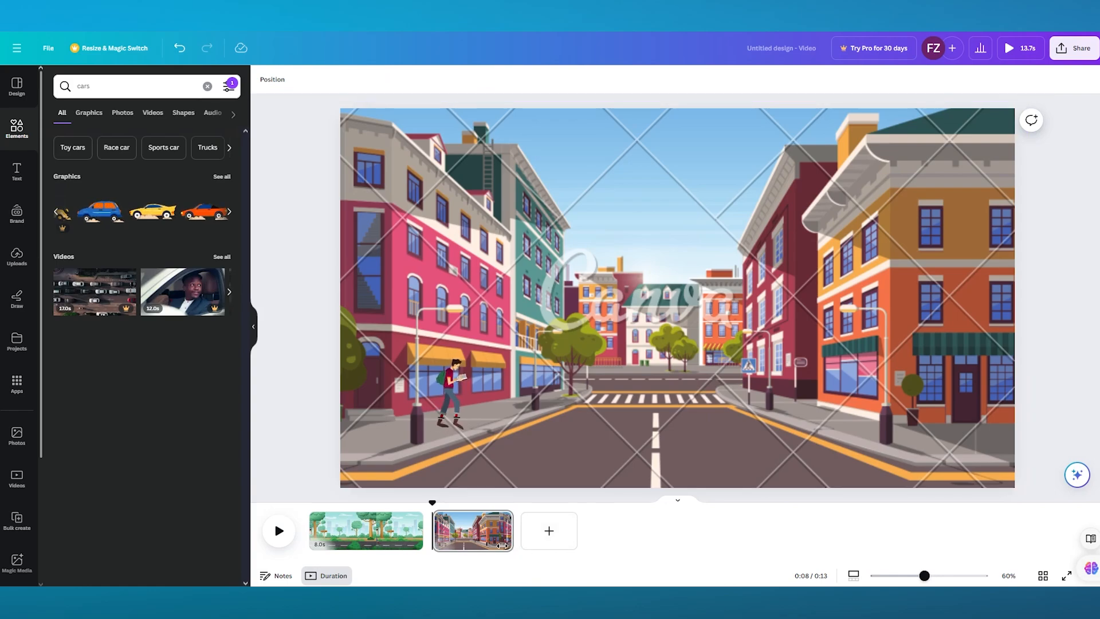
pyautogui.click(549, 530)
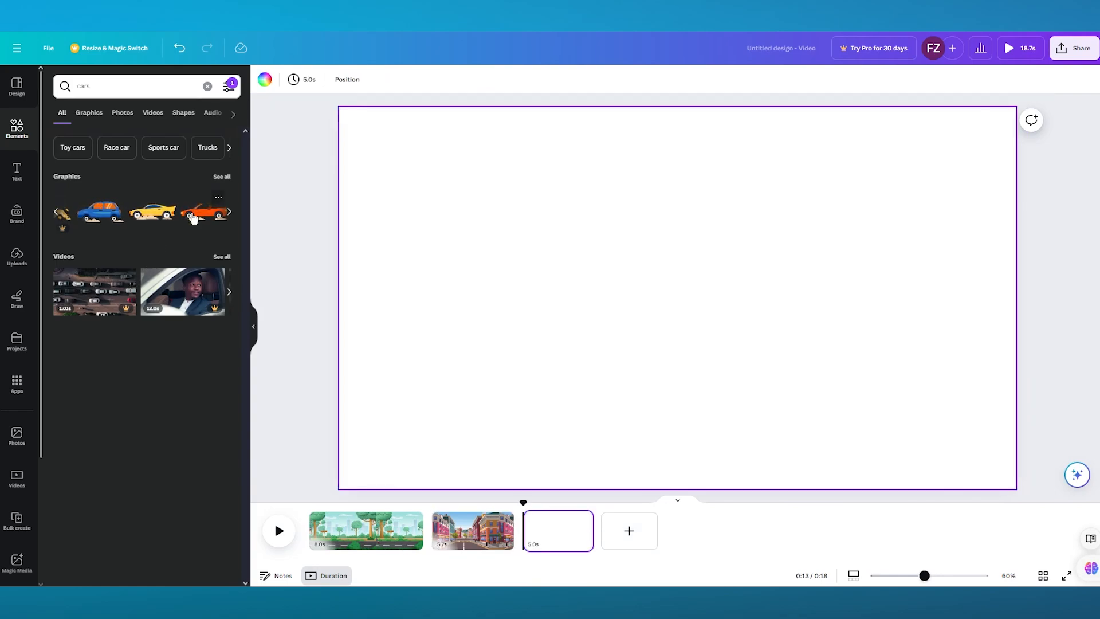
# - Search the elements for "highway" and look through the graphics and the overall results for a cartoon road
pyautogui.moveTo(92, 85); pyautogui.dragTo(80, 86)
pyautogui.press('BackSpace')
pyautogui.press('BackSpace')
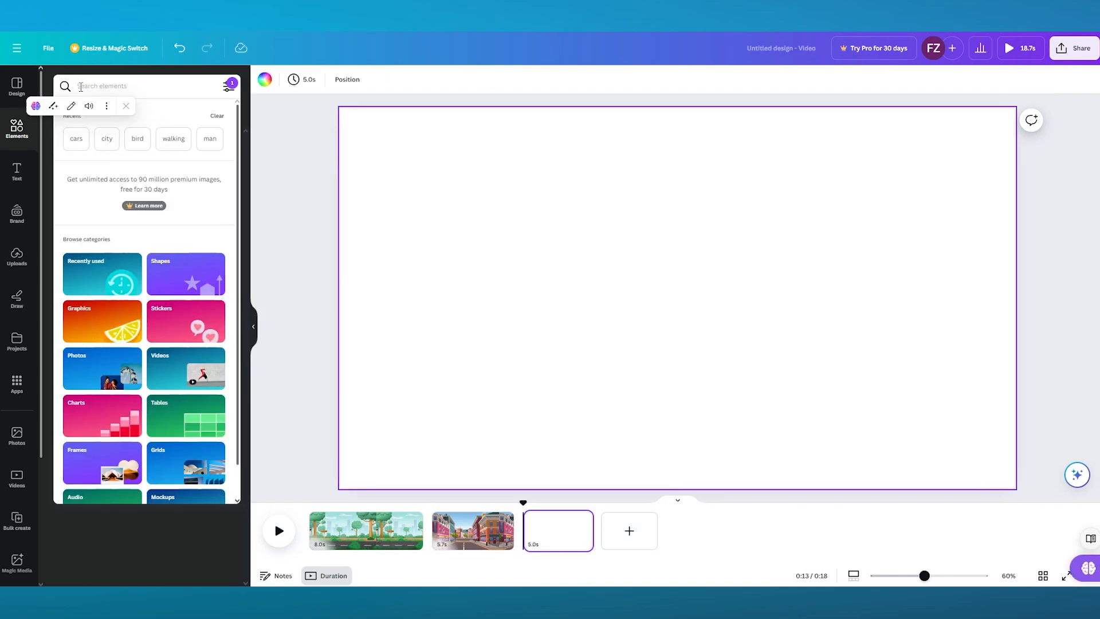
pyautogui.write('highway')
pyautogui.press('Return')
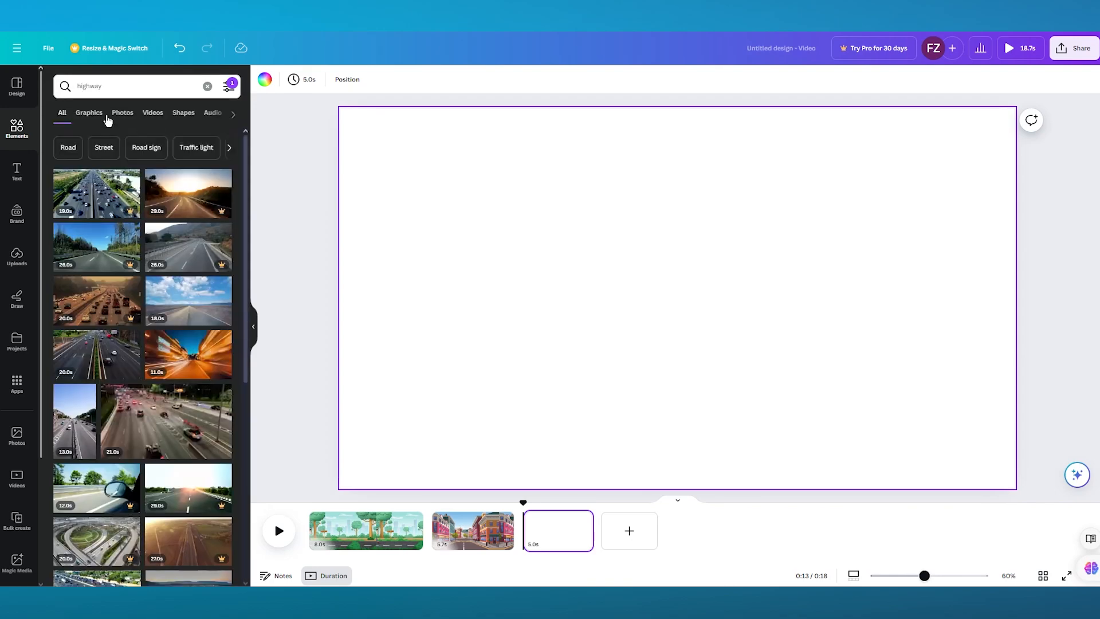
pyautogui.click(102, 117)
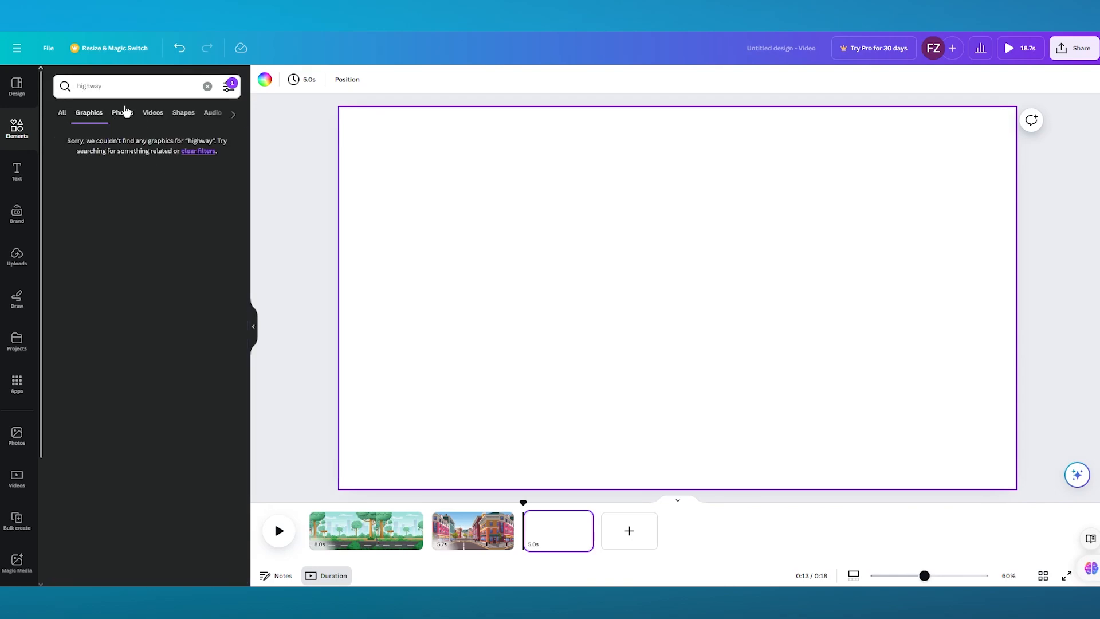
pyautogui.click(64, 112)
pyautogui.scroll(-2, 168, 325)
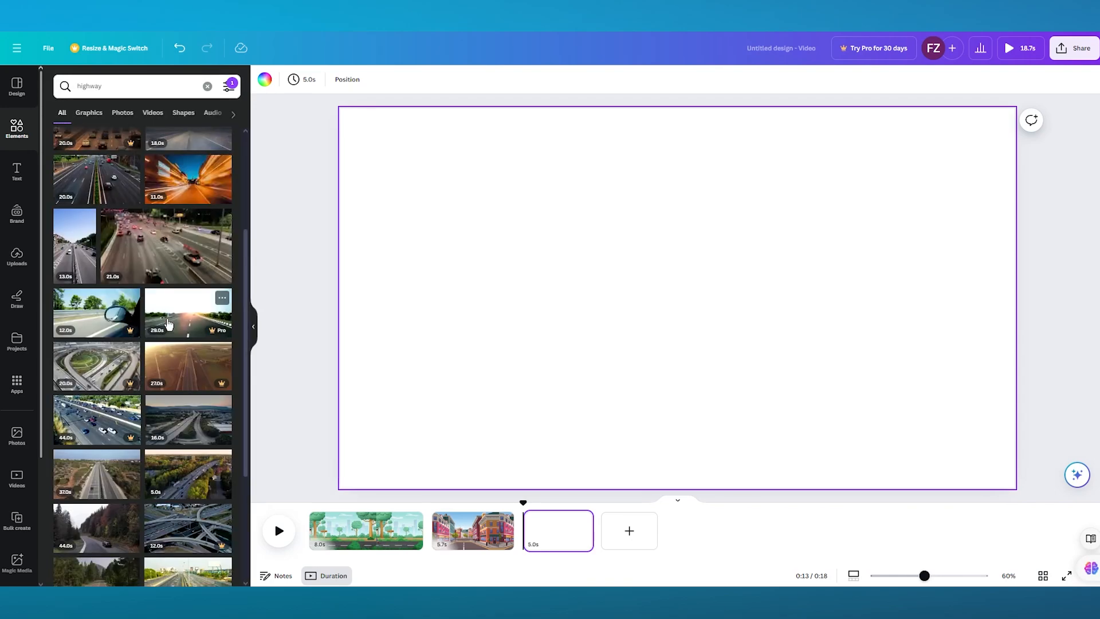
pyautogui.scroll(-10, 168, 324)
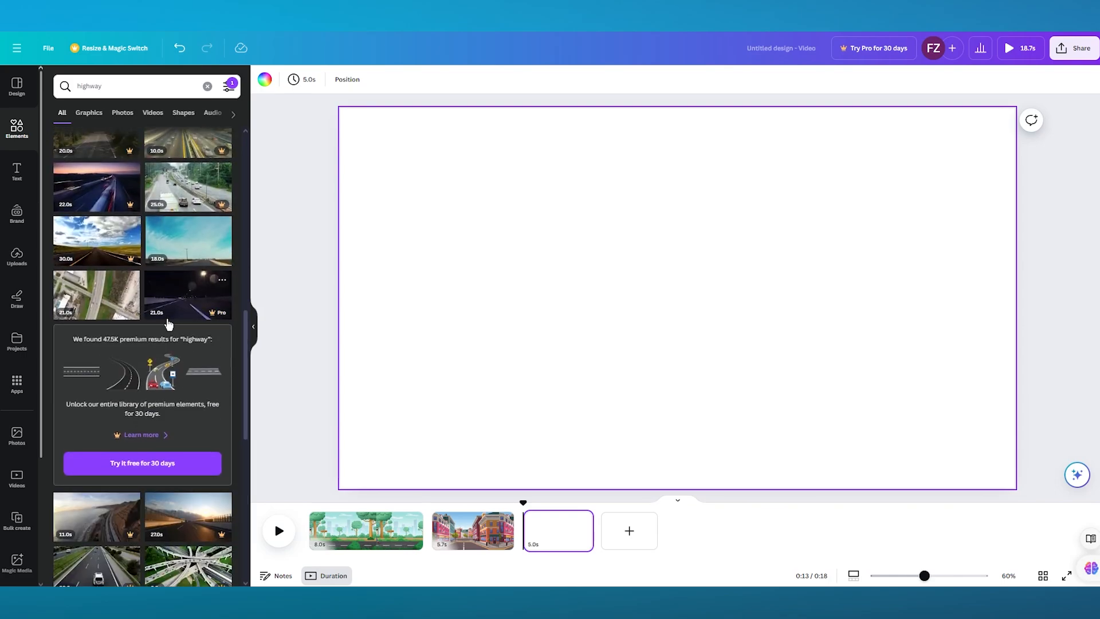
pyautogui.scroll(-5, 168, 324)
pyautogui.scroll(10, 168, 324)
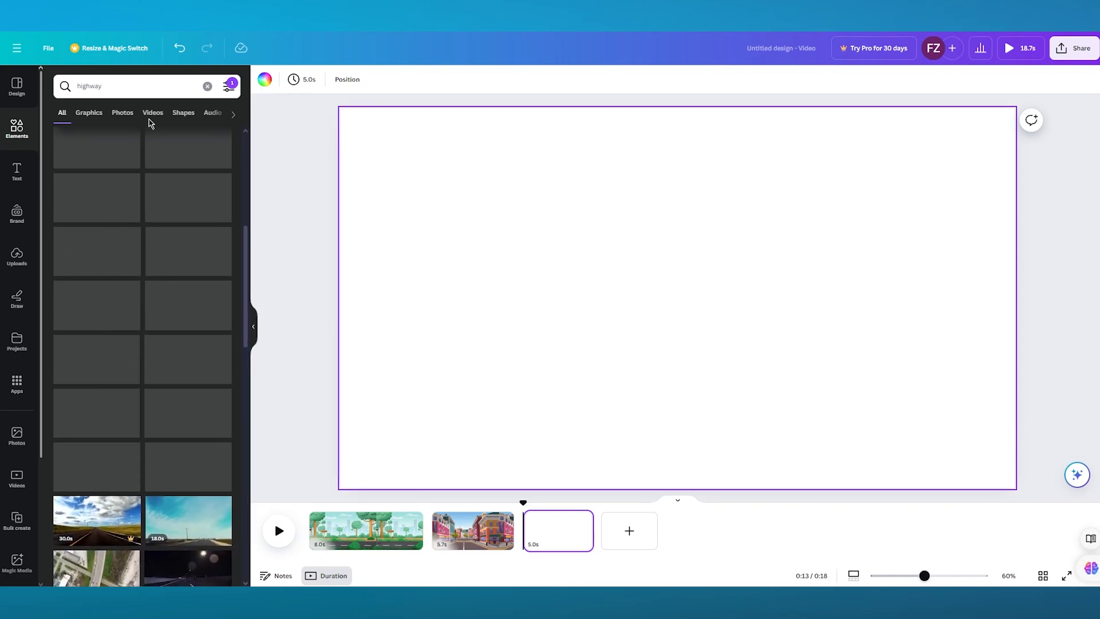
# - Search the elements for "traffic" and check its graphics and photo results for a suitable background
pyautogui.click(135, 87)
pyautogui.write('tra')
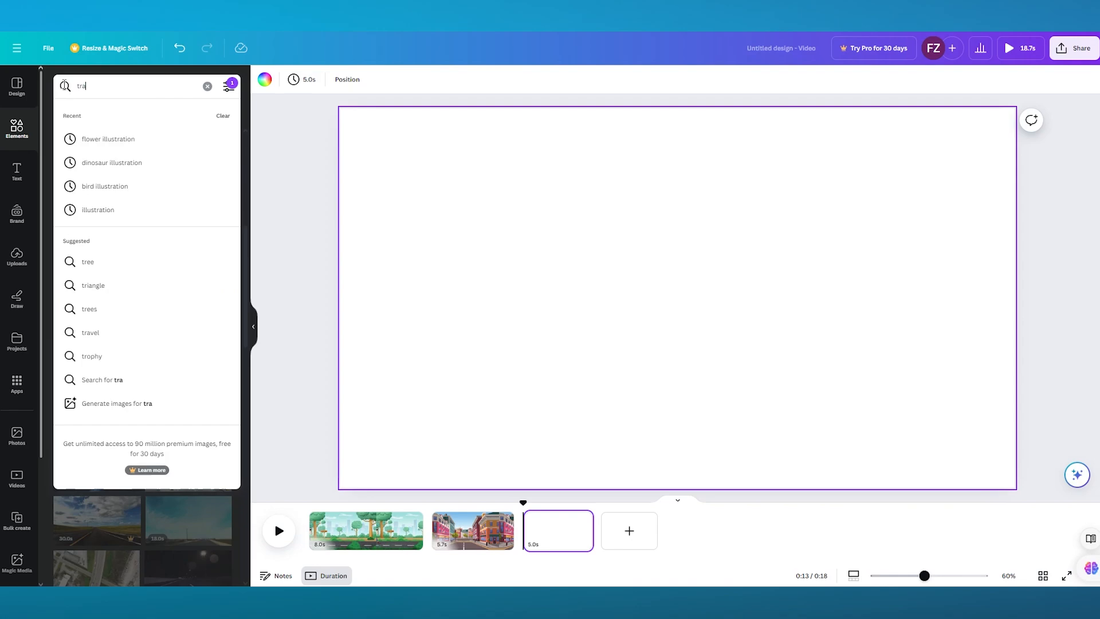
pyautogui.write('ffic')
pyautogui.click(64, 85)
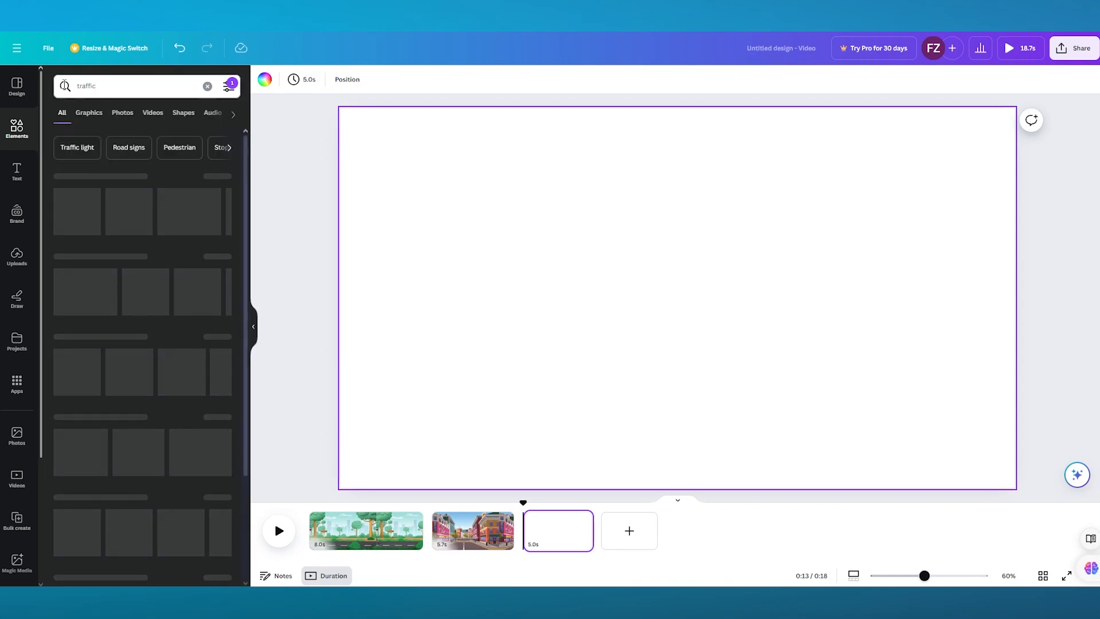
pyautogui.click(98, 116)
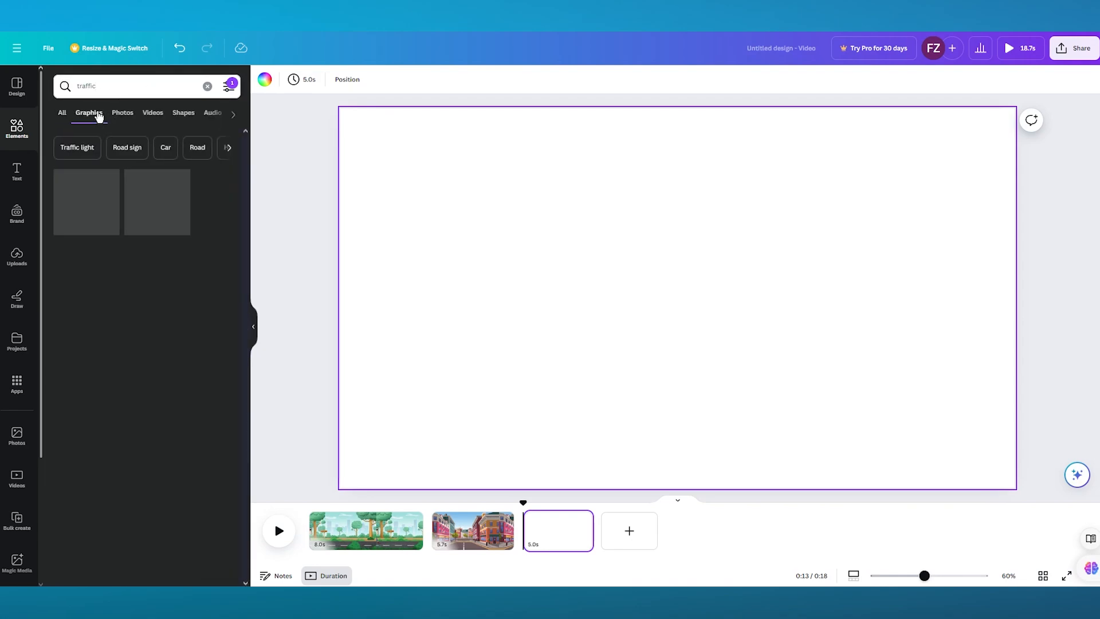
pyautogui.click(124, 117)
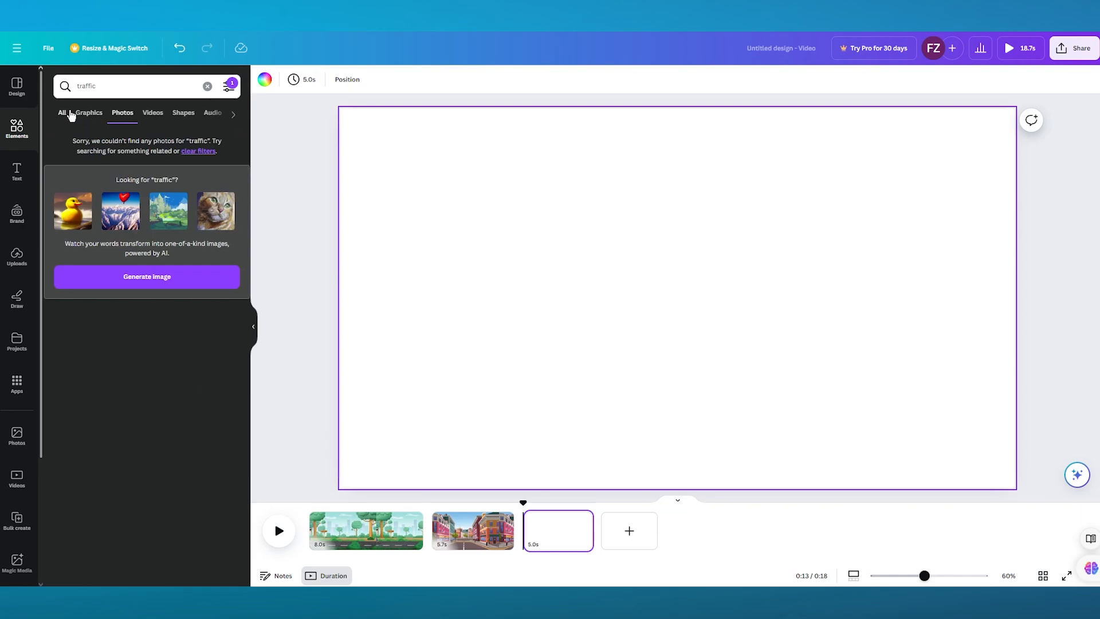
pyautogui.click(71, 115)
# - Search the elements for "road", widen the filter beyond animated items, and limit the results to graphics
pyautogui.click(114, 92)
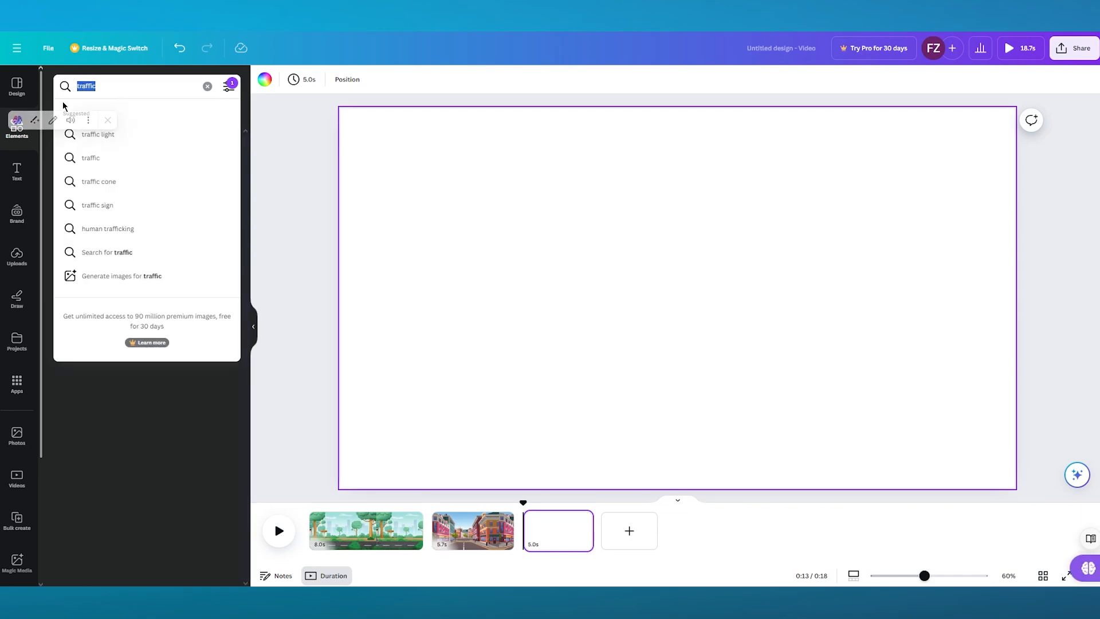
pyautogui.write('road')
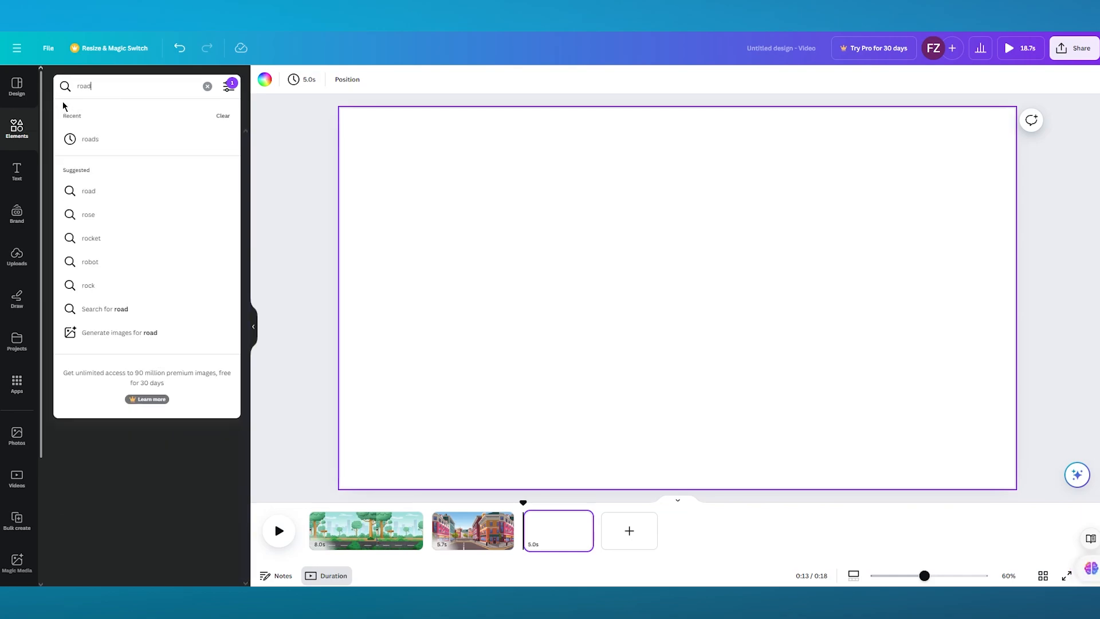
pyautogui.press('Return')
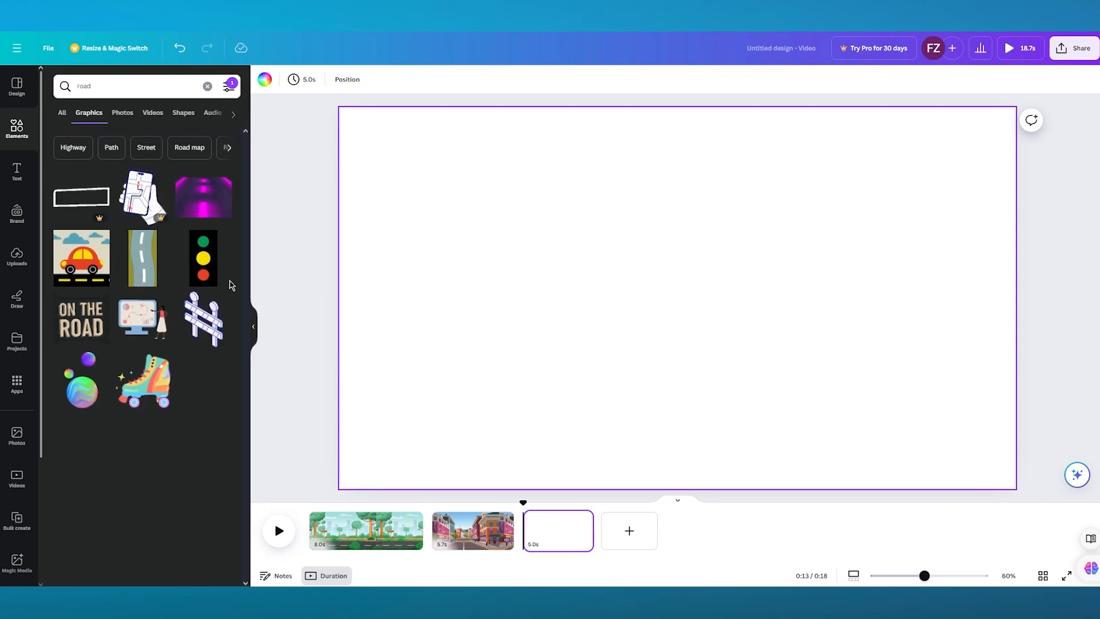
pyautogui.click(60, 111)
pyautogui.click(231, 212)
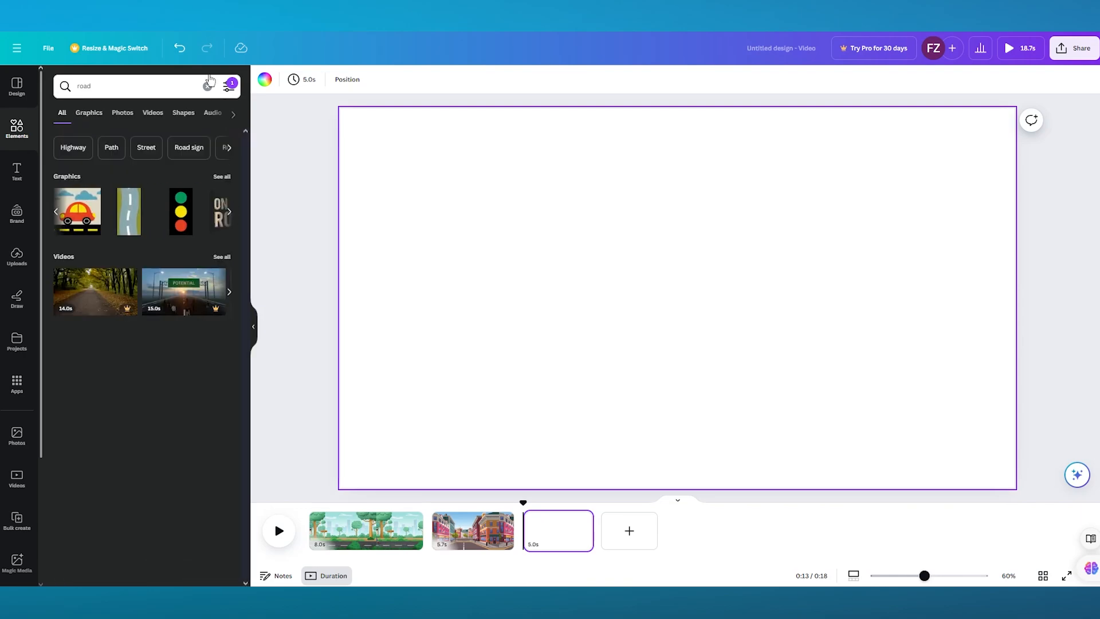
pyautogui.click(228, 86)
pyautogui.click(106, 138)
pyautogui.click(92, 115)
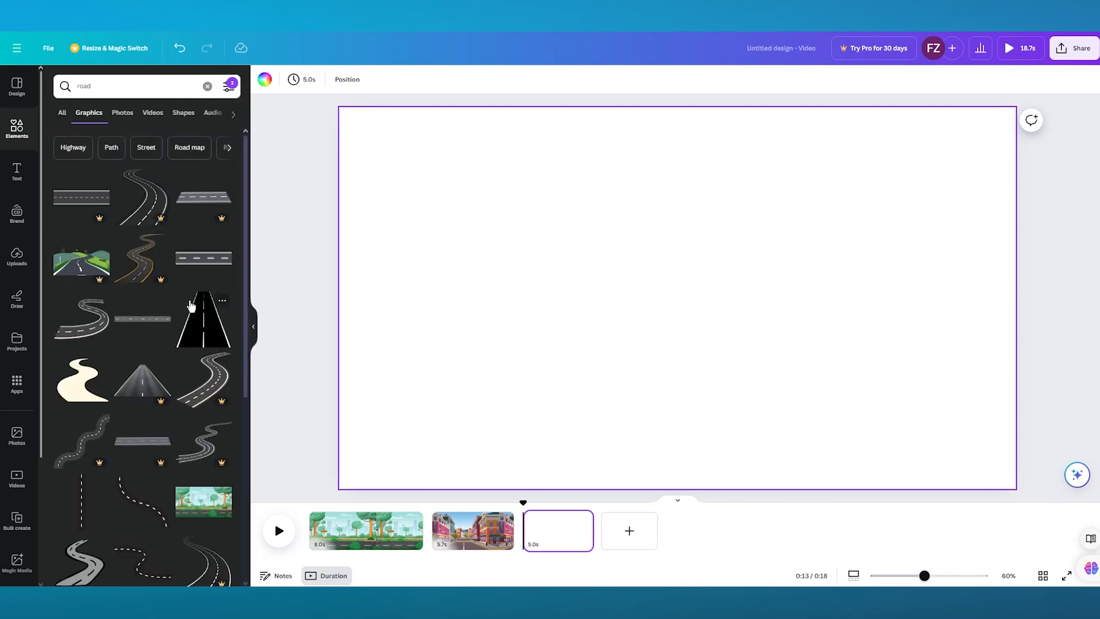
# - Find the free straight horizontal road with grey edges and four lane dashes, and add it to the blank page
pyautogui.scroll(-10, 190, 306)
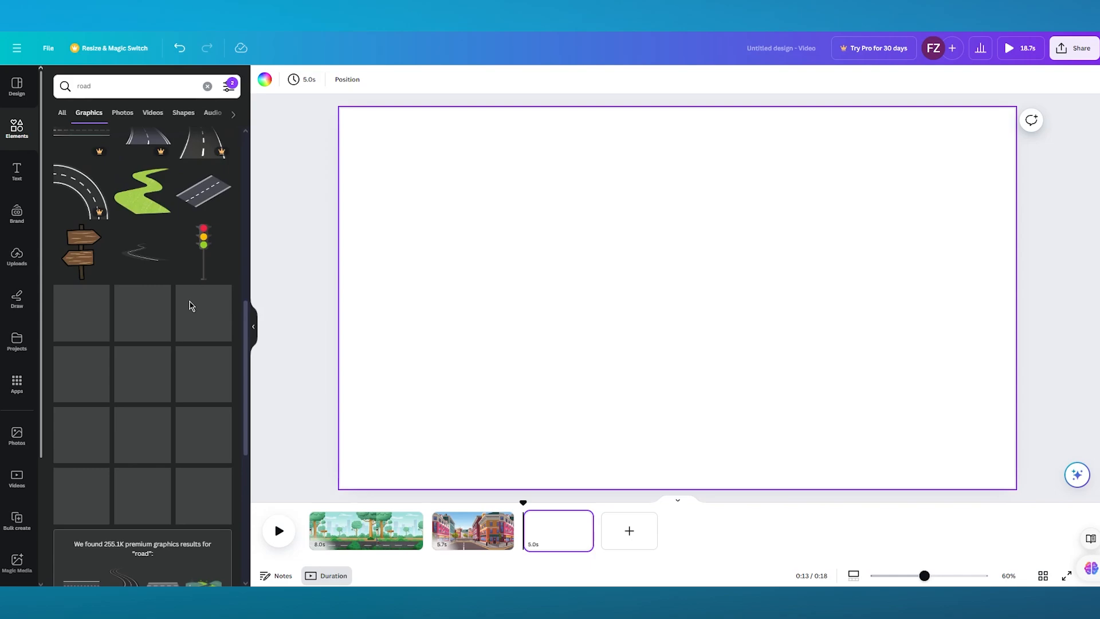
pyautogui.scroll(-3, 191, 306)
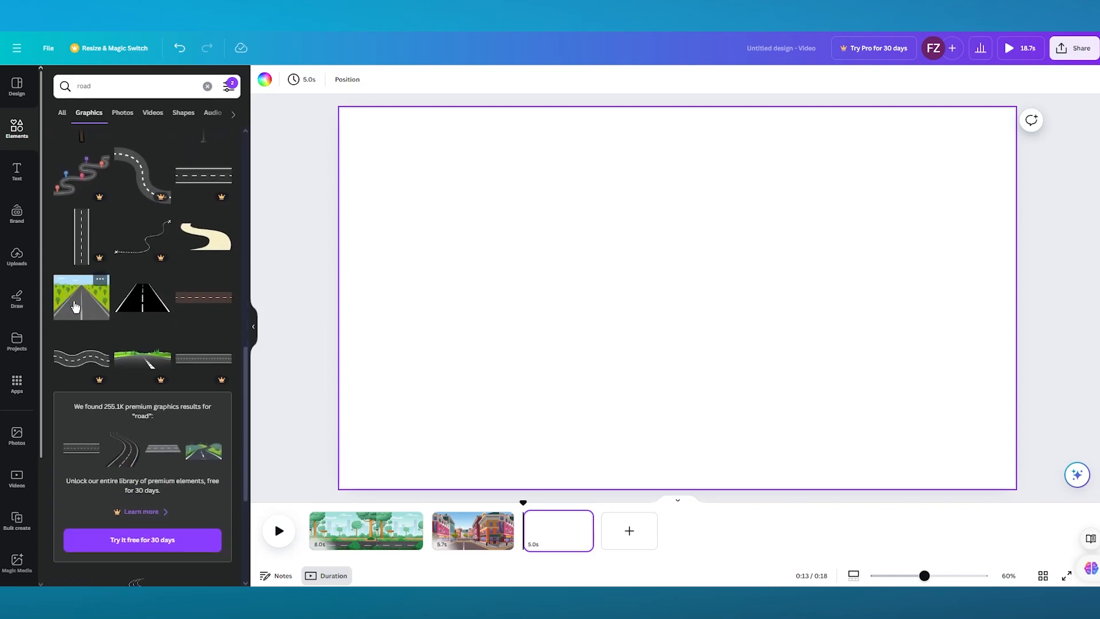
pyautogui.scroll(-3, 75, 307)
pyautogui.scroll(2, 75, 307)
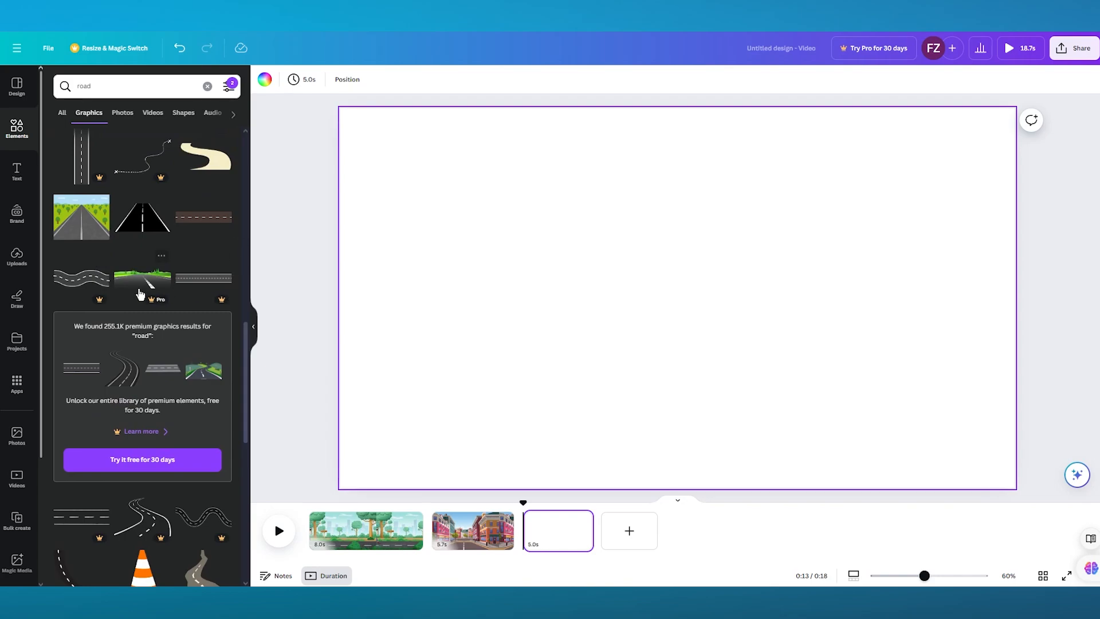
pyautogui.scroll(-4, 141, 295)
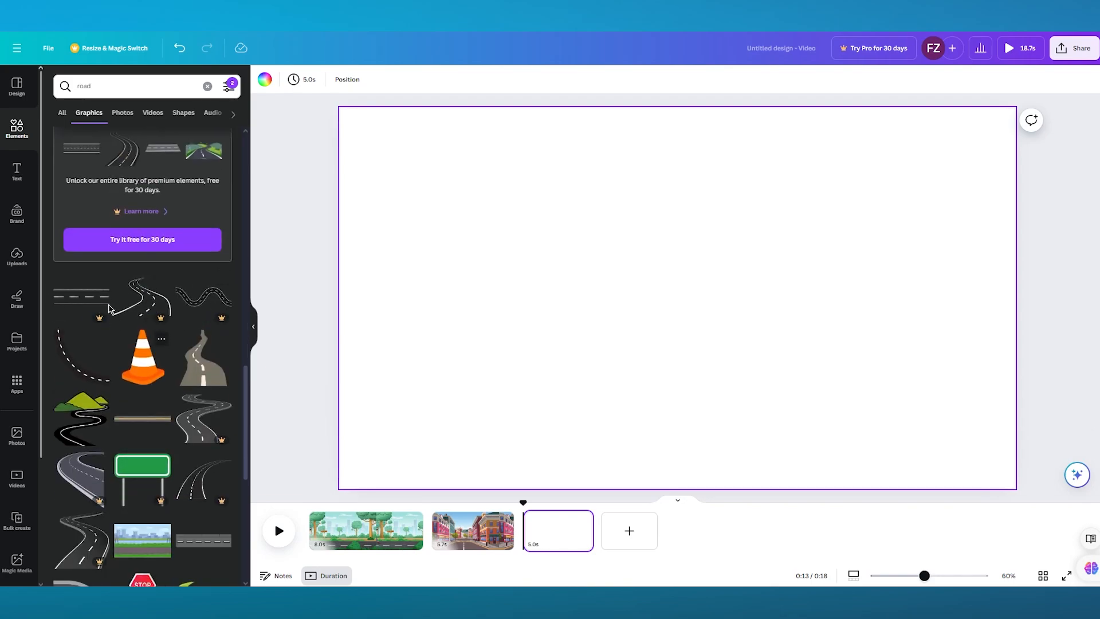
pyautogui.scroll(-4, 136, 363)
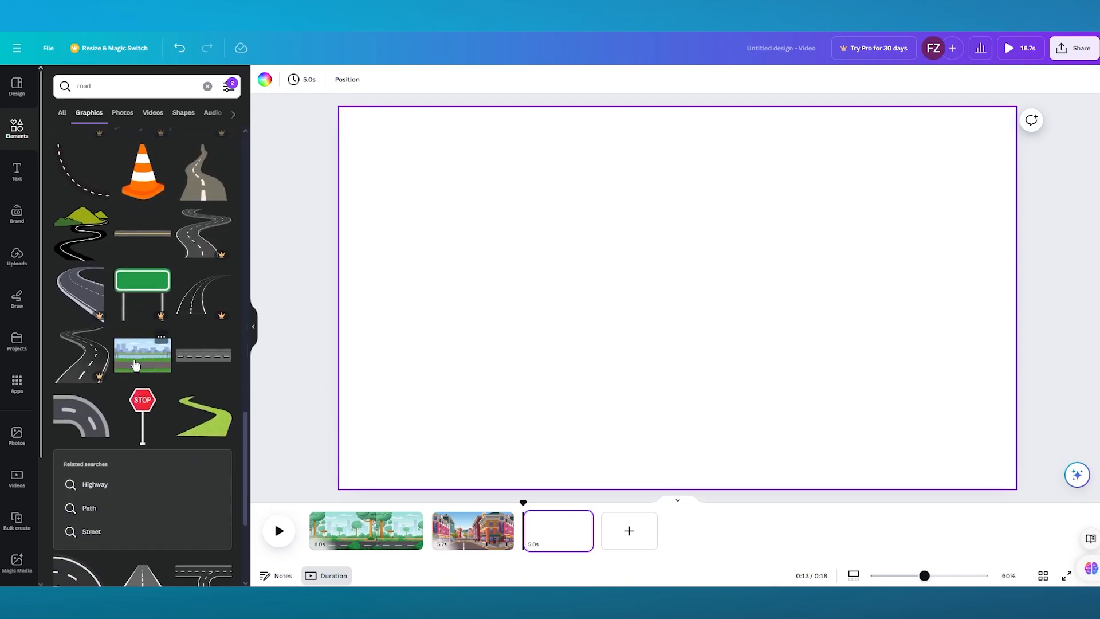
pyautogui.scroll(-5, 101, 232)
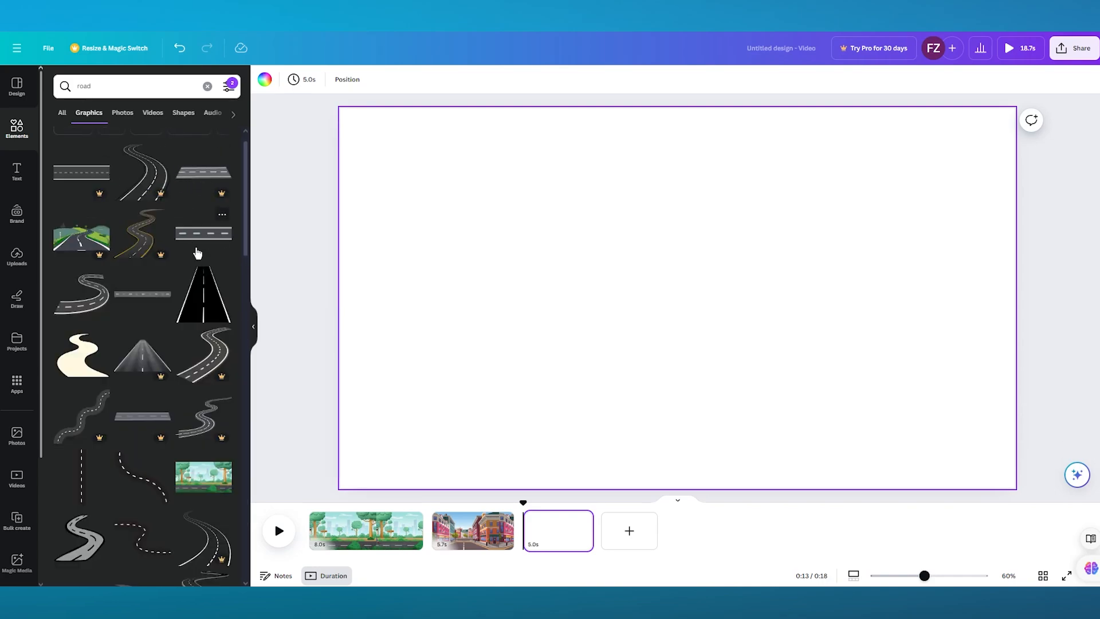
pyautogui.click(203, 235)
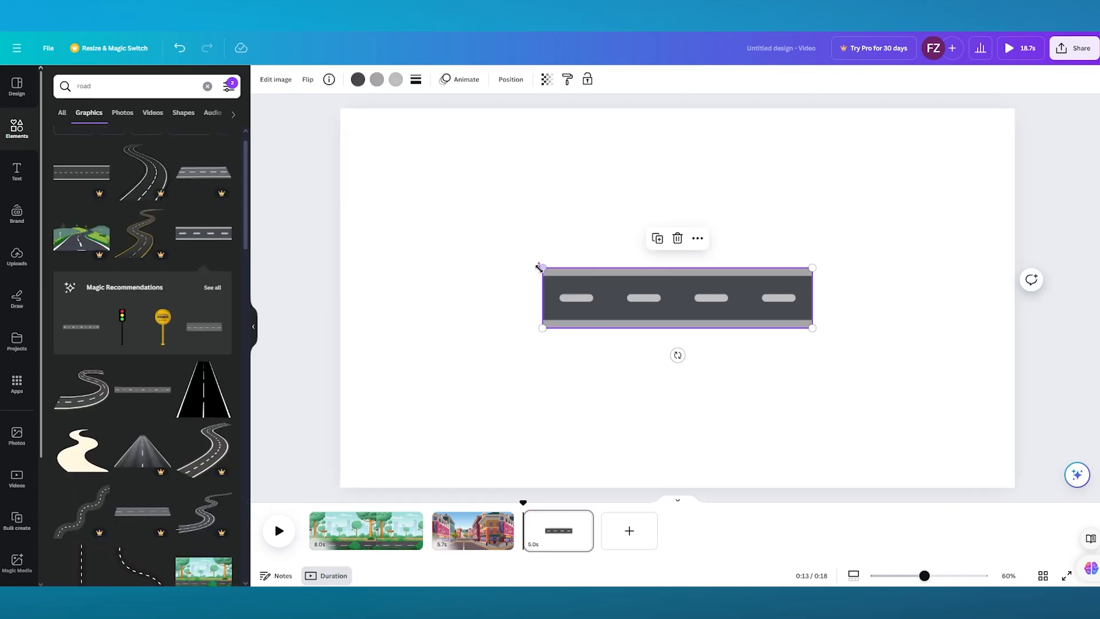
# - Enlarge the road to span slightly more than the page width and place it along the page's lower edge
pyautogui.moveTo(542, 268); pyautogui.dragTo(297, 268)
pyautogui.moveTo(670, 290); pyautogui.dragTo(796, 307)
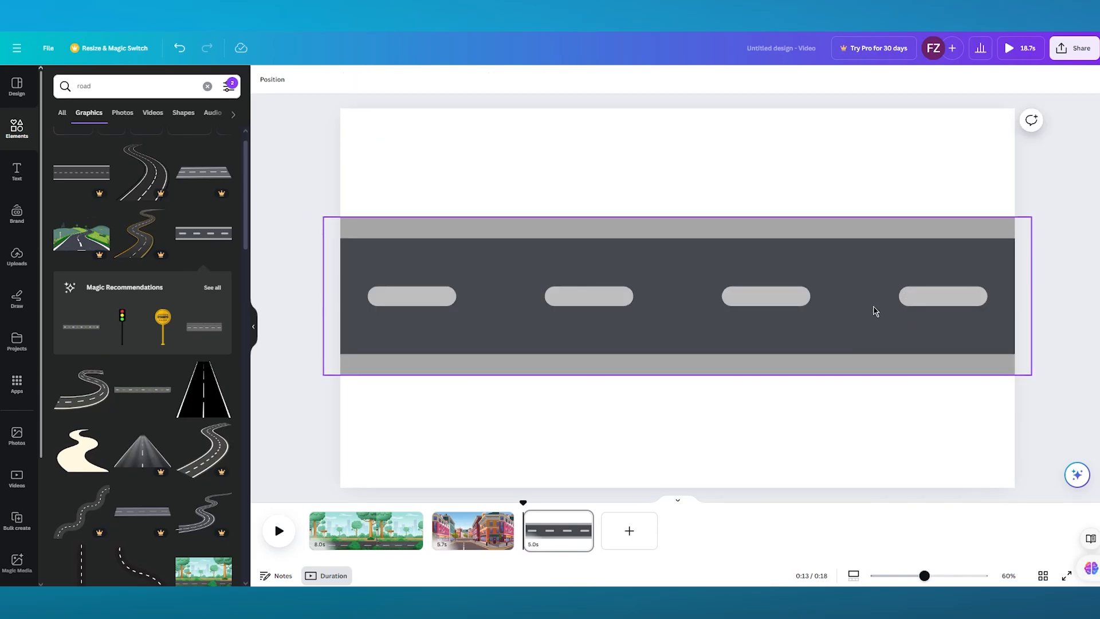
pyautogui.moveTo(874, 310); pyautogui.dragTo(874, 424)
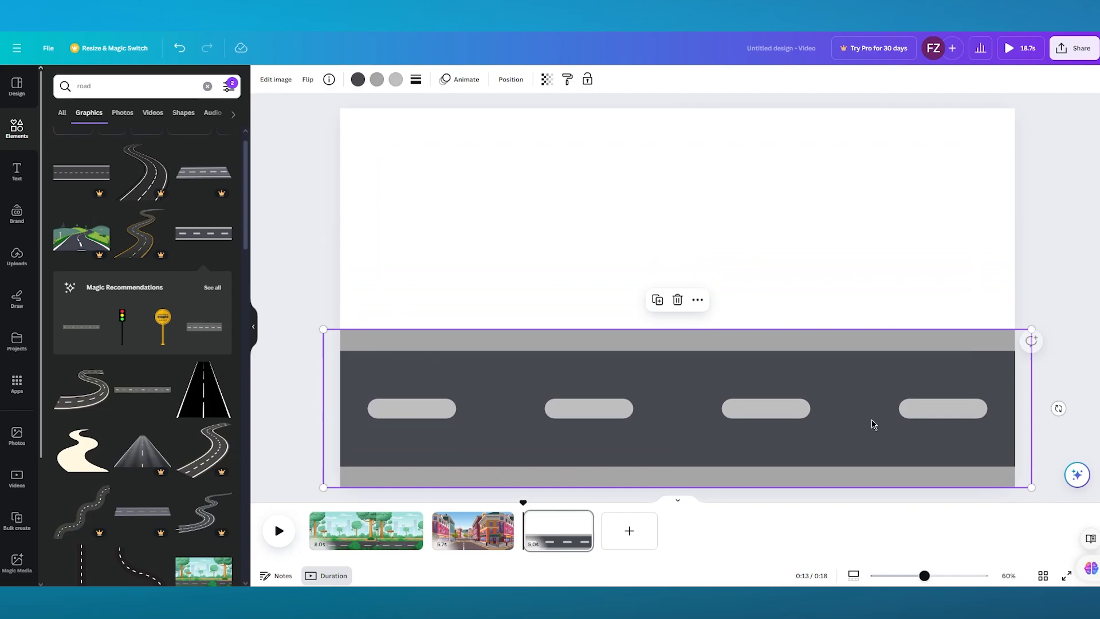
# - Set the background colour of the road page to the solid dark cobalt blue from the default colours
pyautogui.click(1035, 304)
pyautogui.click(707, 165)
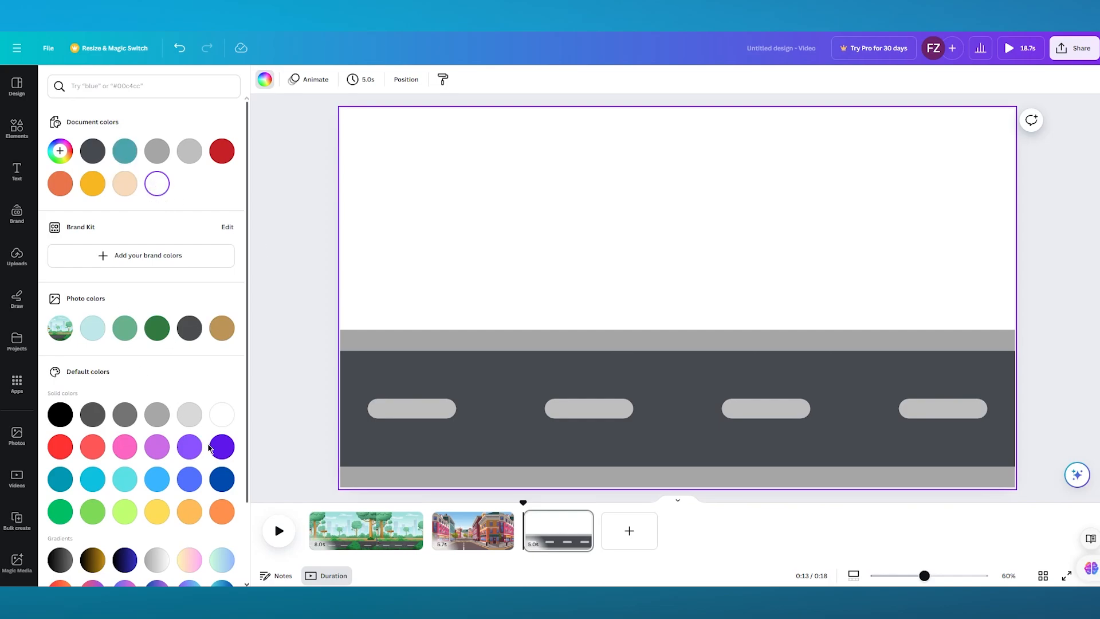
pyautogui.click(222, 479)
pyautogui.click(294, 274)
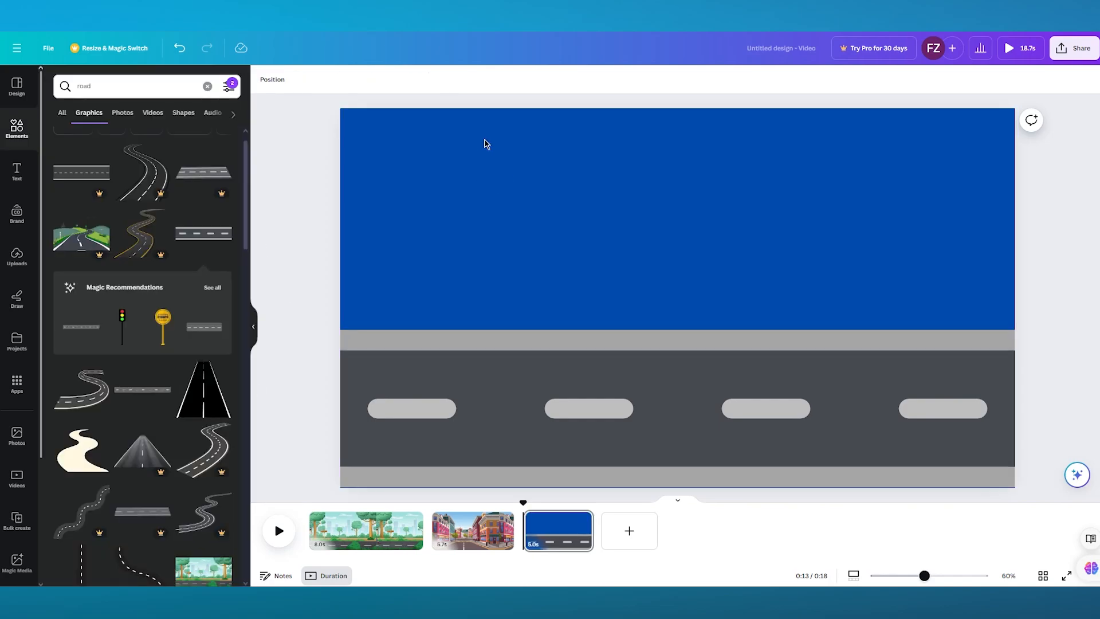
# - Search the elements for a circle and add the plain Circle shape to the road page
pyautogui.click(17, 131)
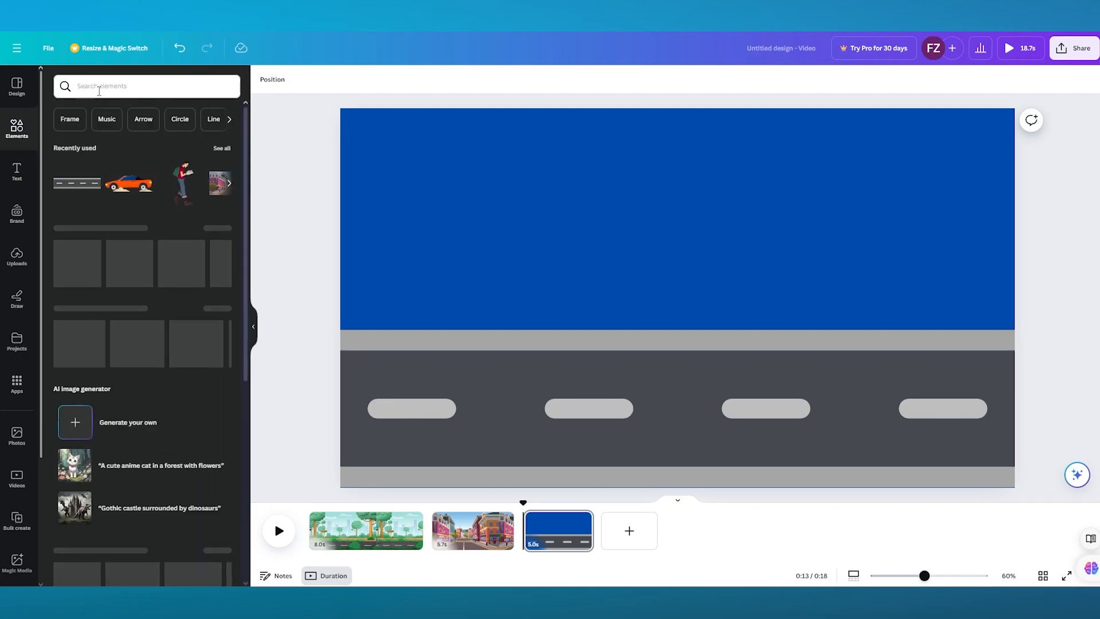
pyautogui.click(128, 85)
pyautogui.write('circl')
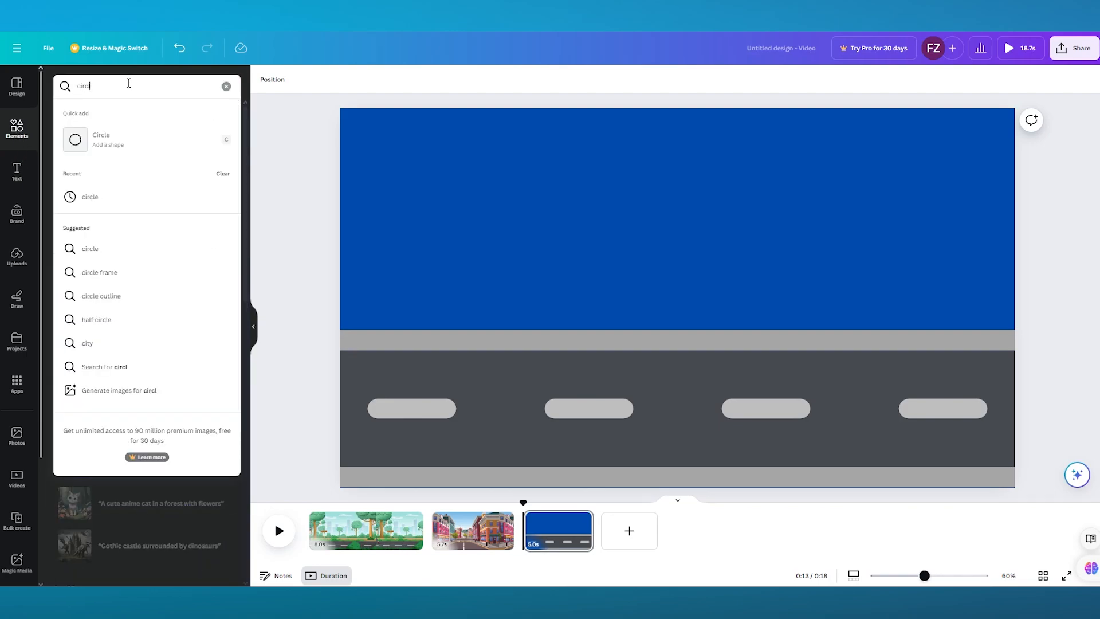
pyautogui.click(107, 144)
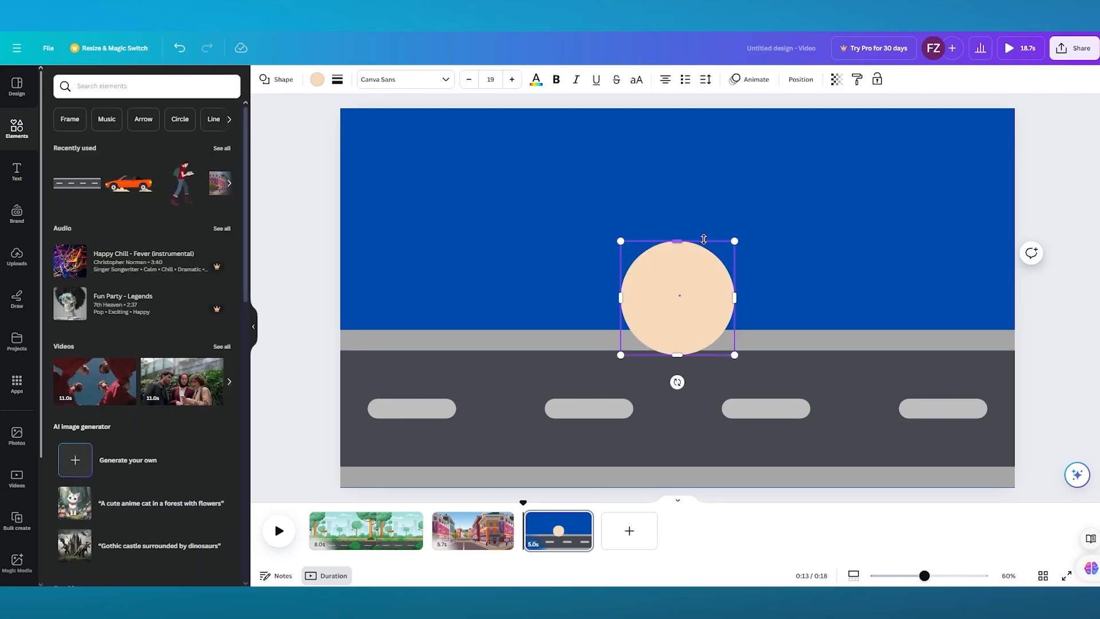
# - Shrink the circle to about half its size, place it as a moon in the upper-right sky, and fill it with white
pyautogui.moveTo(736, 243); pyautogui.dragTo(949, 149)
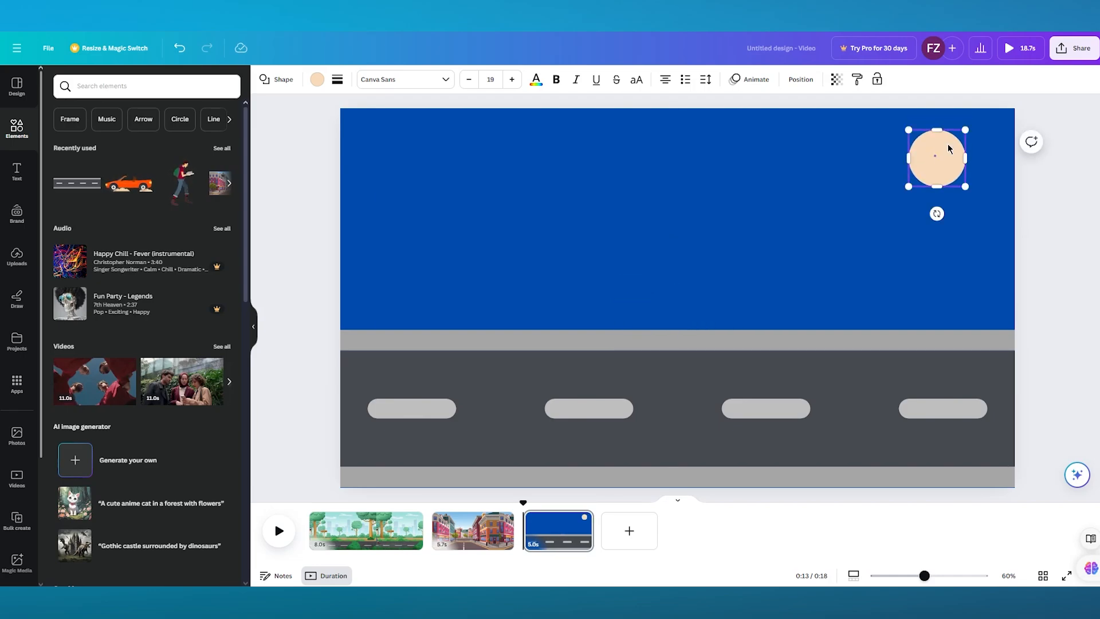
pyautogui.click(536, 80)
pyautogui.click(317, 79)
pyautogui.click(222, 184)
pyautogui.click(304, 192)
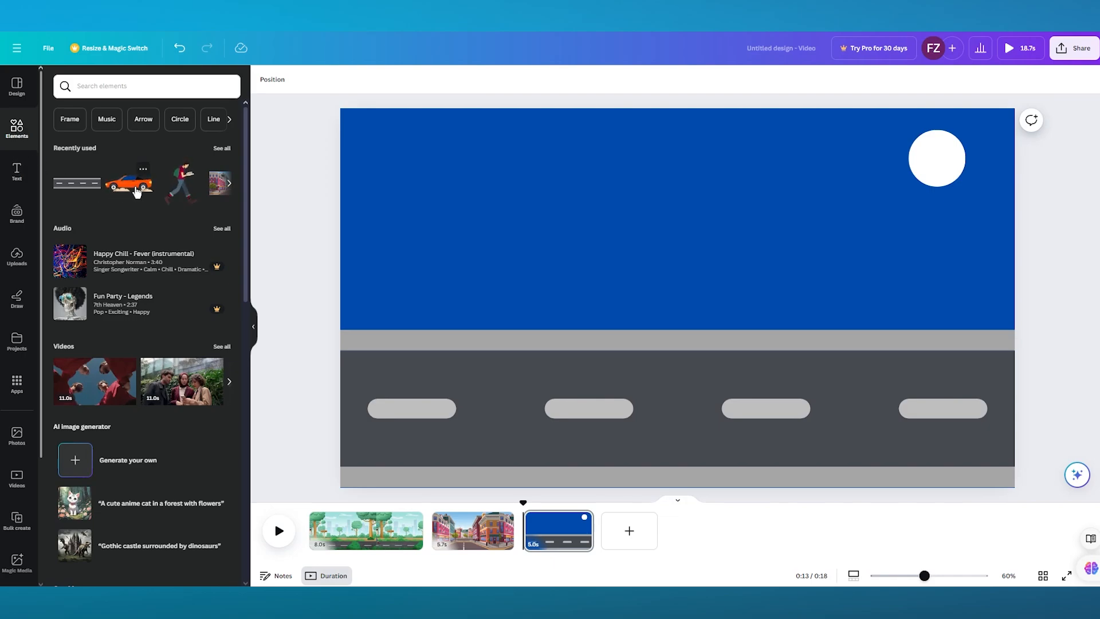
# - Add the walking man reading a book and the orange car, scaling them down onto the road's left and right ends respectively
pyautogui.click(181, 195)
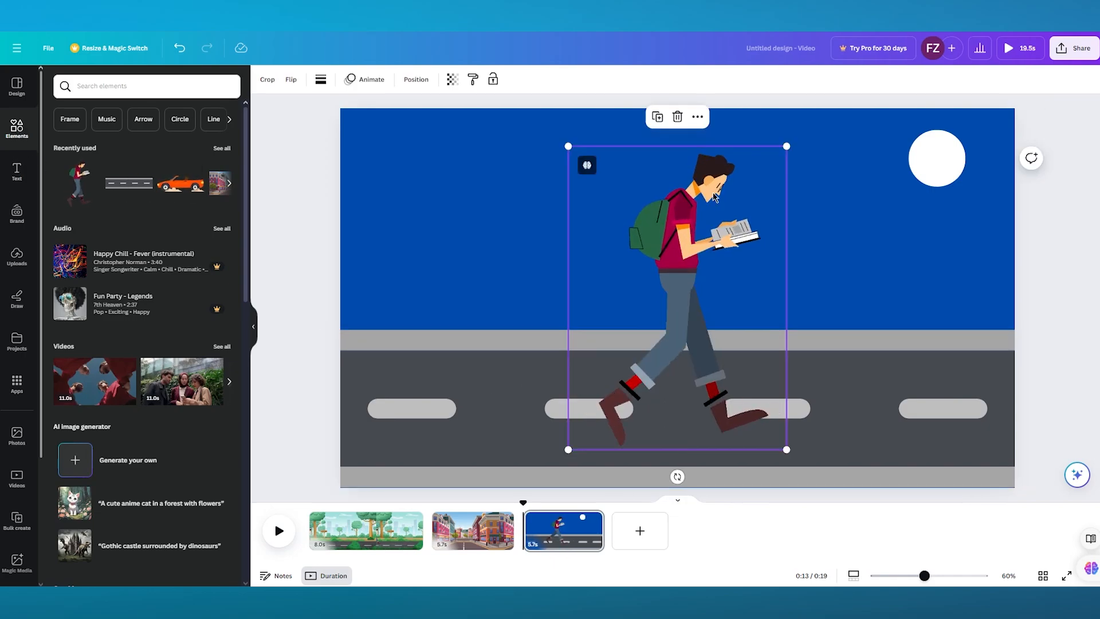
pyautogui.moveTo(737, 175); pyautogui.dragTo(409, 347)
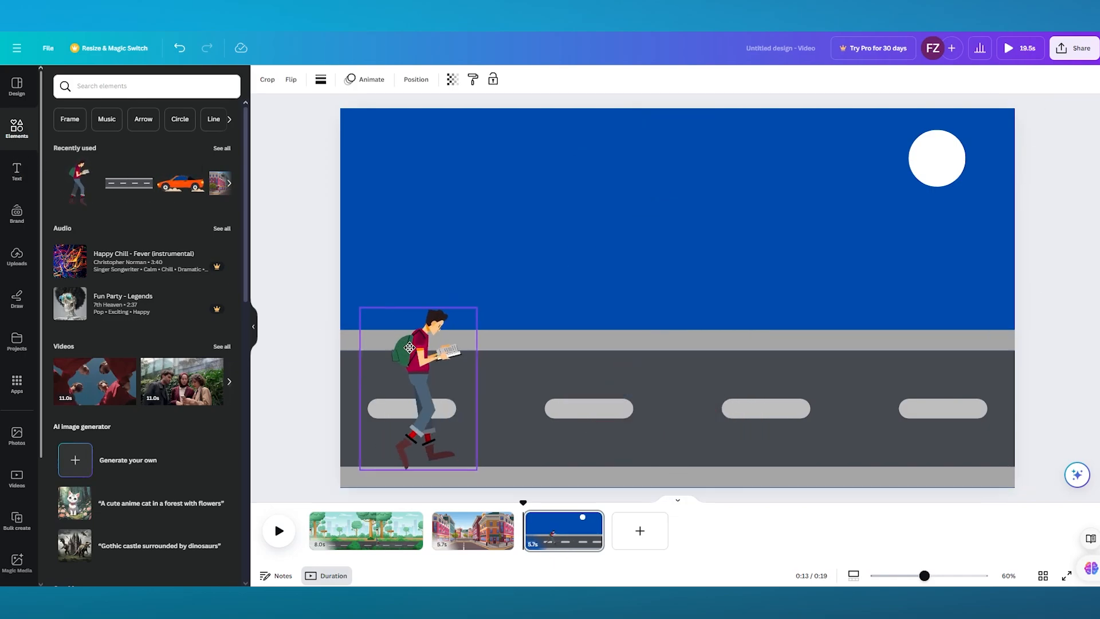
pyautogui.click(181, 182)
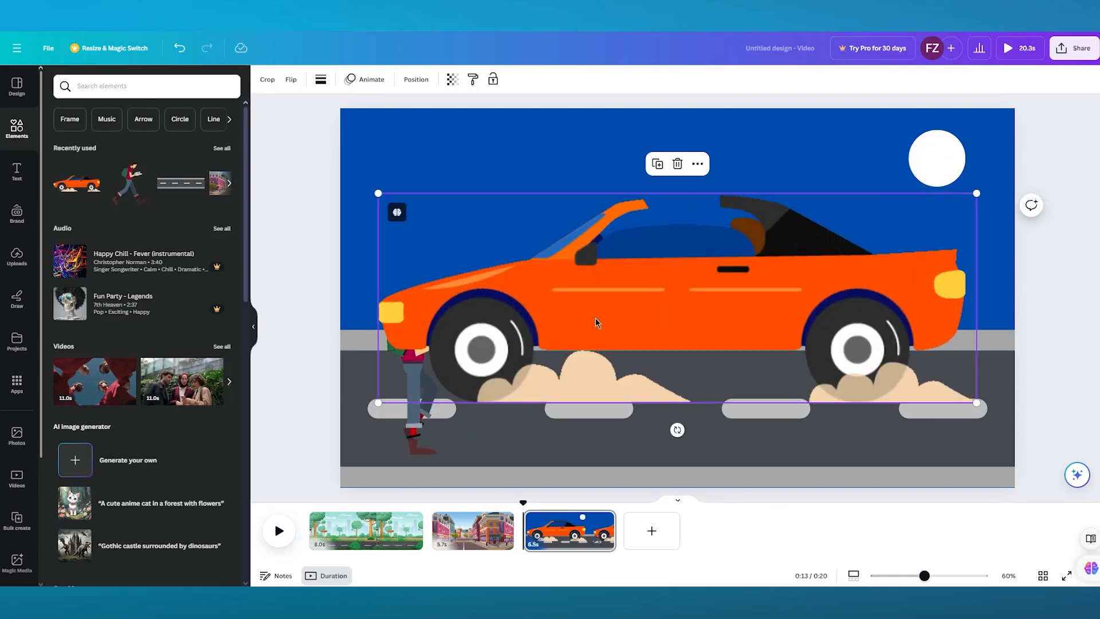
pyautogui.moveTo(975, 191); pyautogui.dragTo(507, 360)
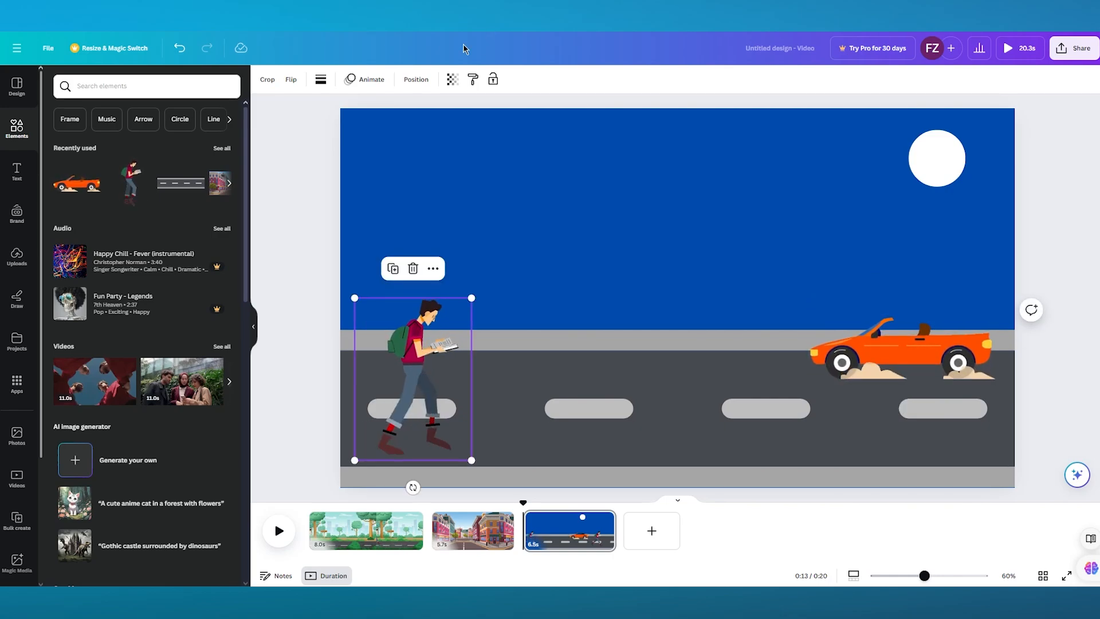
# - Bring the orange car to the front of the layer order and adjust its position at the right end of the road
pyautogui.click(415, 80)
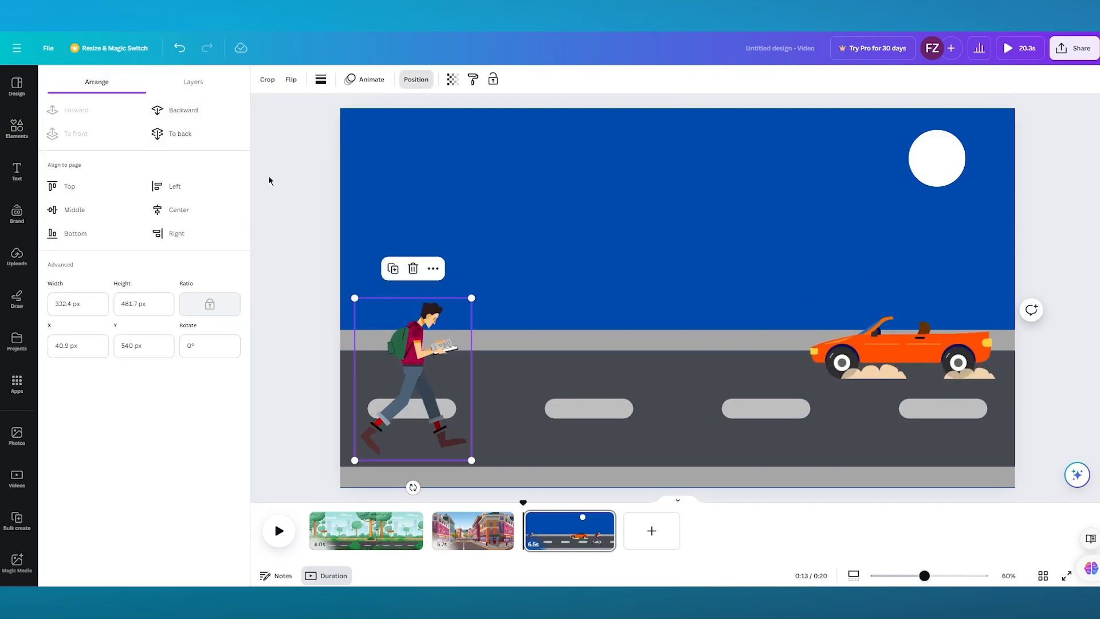
pyautogui.click(841, 333)
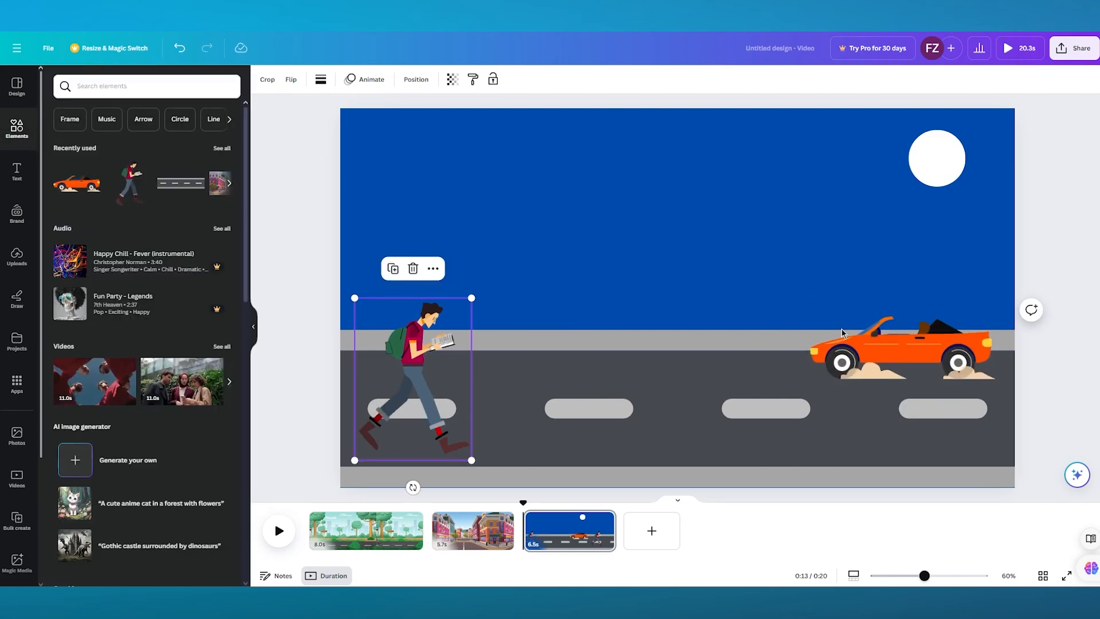
pyautogui.click(412, 85)
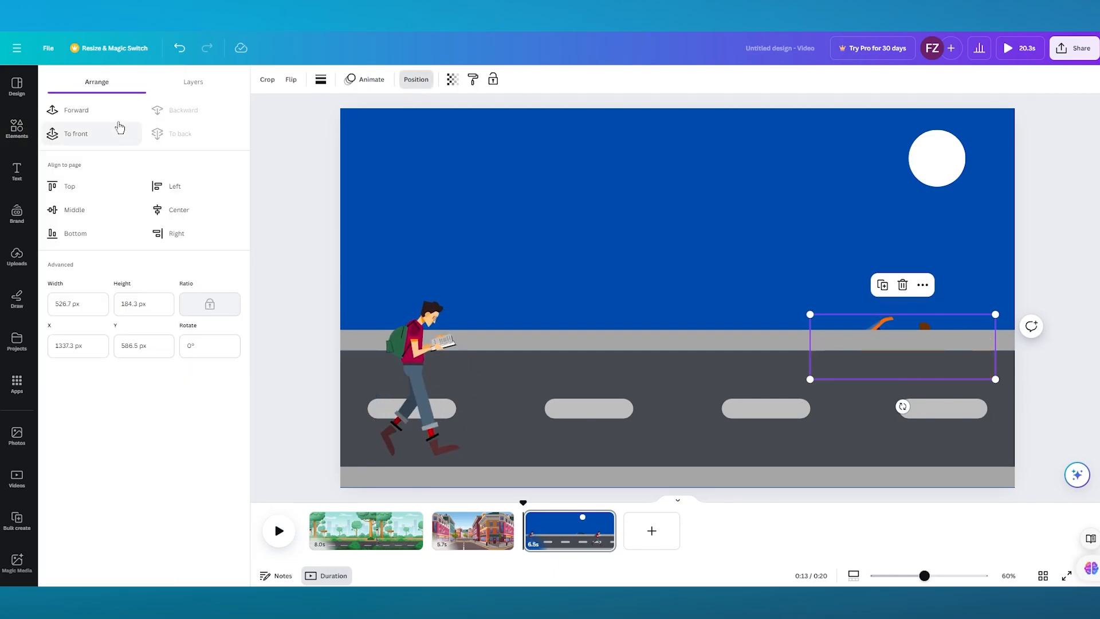
pyautogui.click(120, 127)
pyautogui.moveTo(897, 366); pyautogui.dragTo(871, 358)
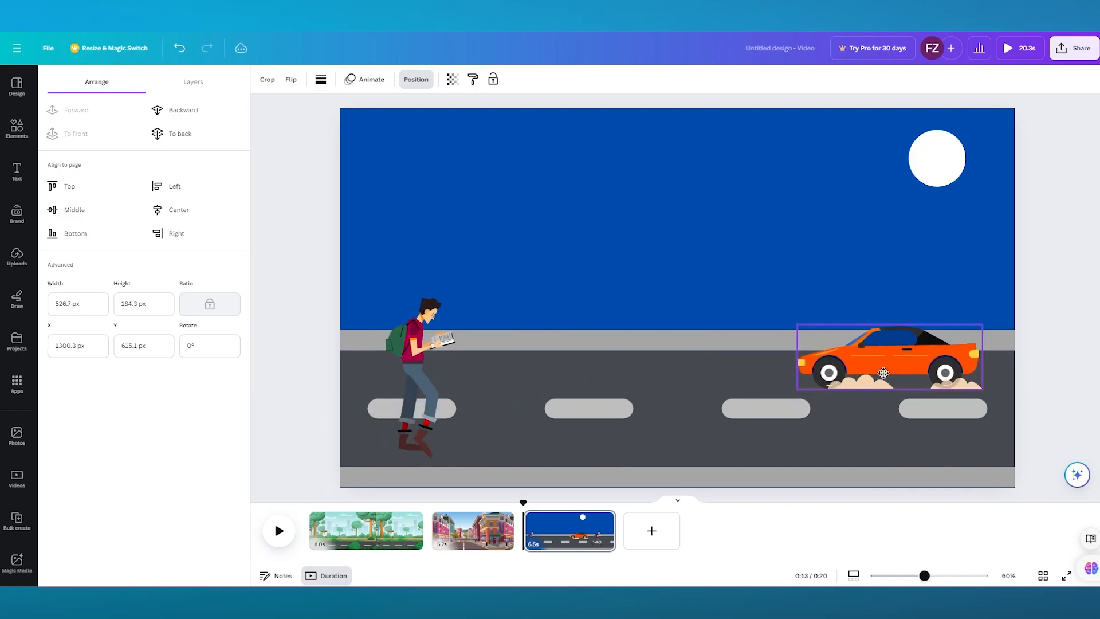
# - Create custom animation paths that move the car straight left off the page and the walking man straight right off the page
pyautogui.click(364, 79)
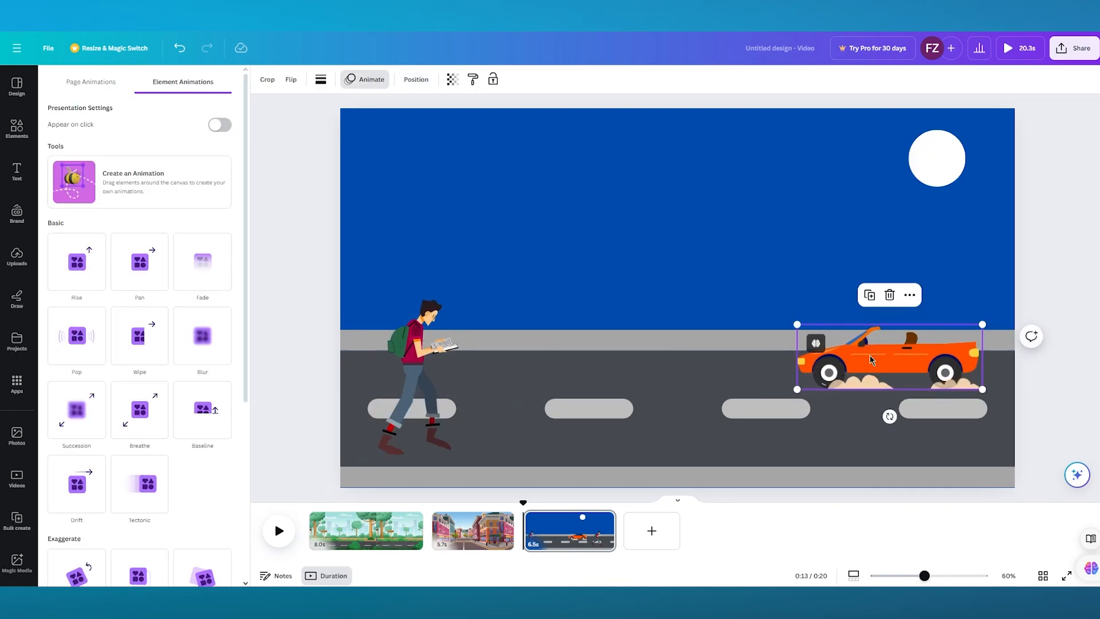
pyautogui.moveTo(809, 363)
pyautogui.mouseDown()
pyautogui.moveTo(774, 368)
pyautogui.moveTo(824, 365)
pyautogui.moveTo(143, 368)
pyautogui.mouseUp()
pyautogui.click(216, 184)
pyautogui.click(413, 367)
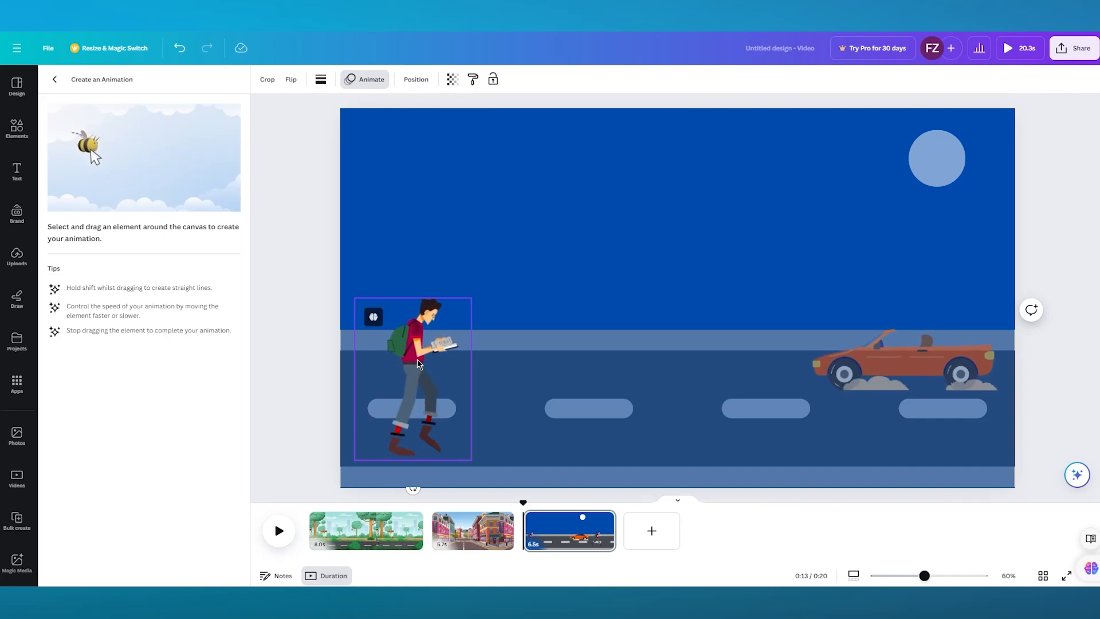
pyautogui.moveTo(417, 359); pyautogui.dragTo(1059, 360)
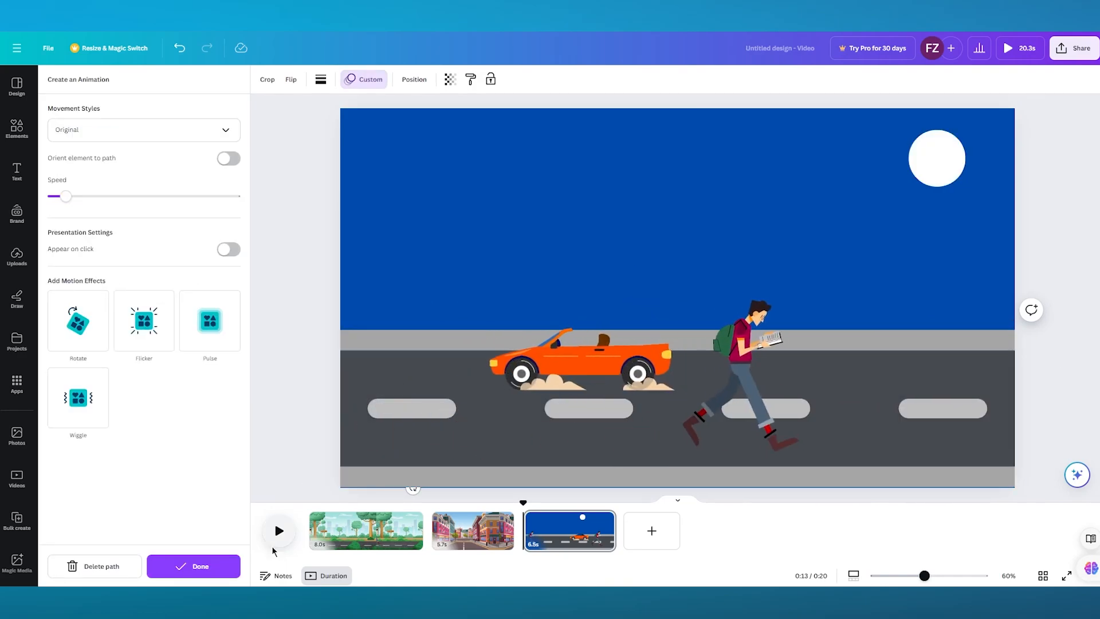
# - Play the video from the beginning of the park scene to review the scene changes
pyautogui.click(313, 506)
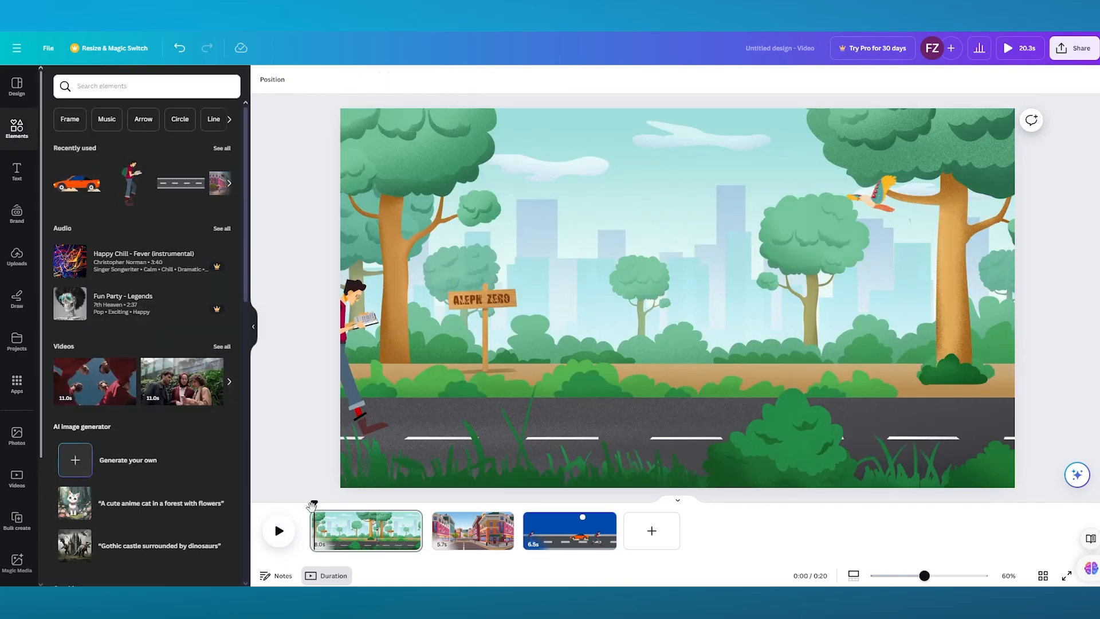
pyautogui.moveTo(313, 506); pyautogui.dragTo(309, 505)
pyautogui.click(284, 536)
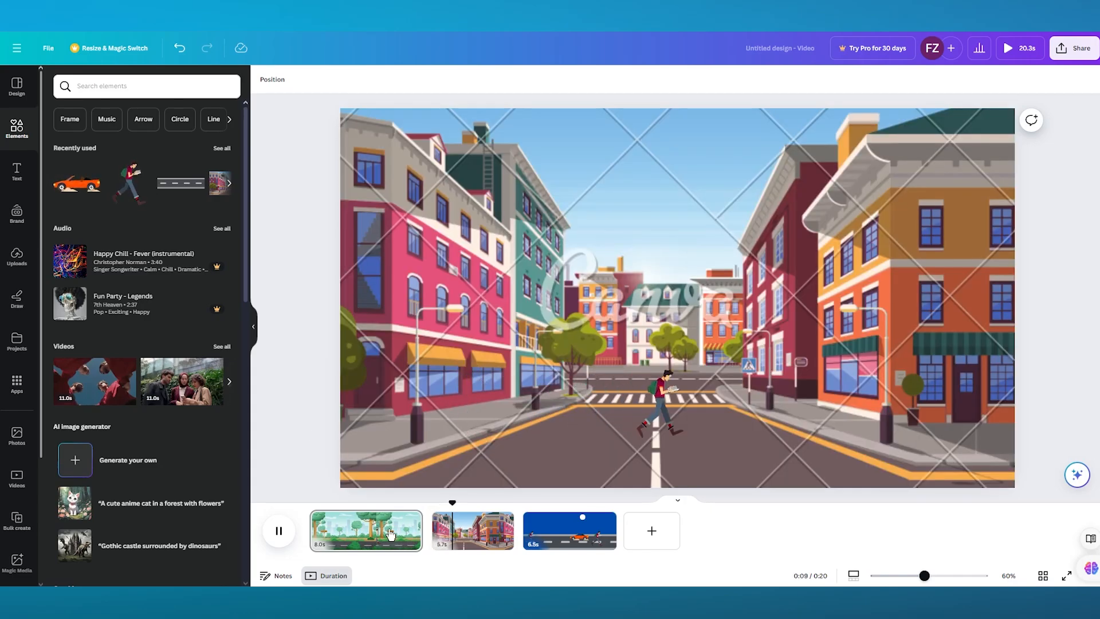
# - Add a Match & Move transition between the park and city street scenes and apply it between all pages
pyautogui.click(431, 542)
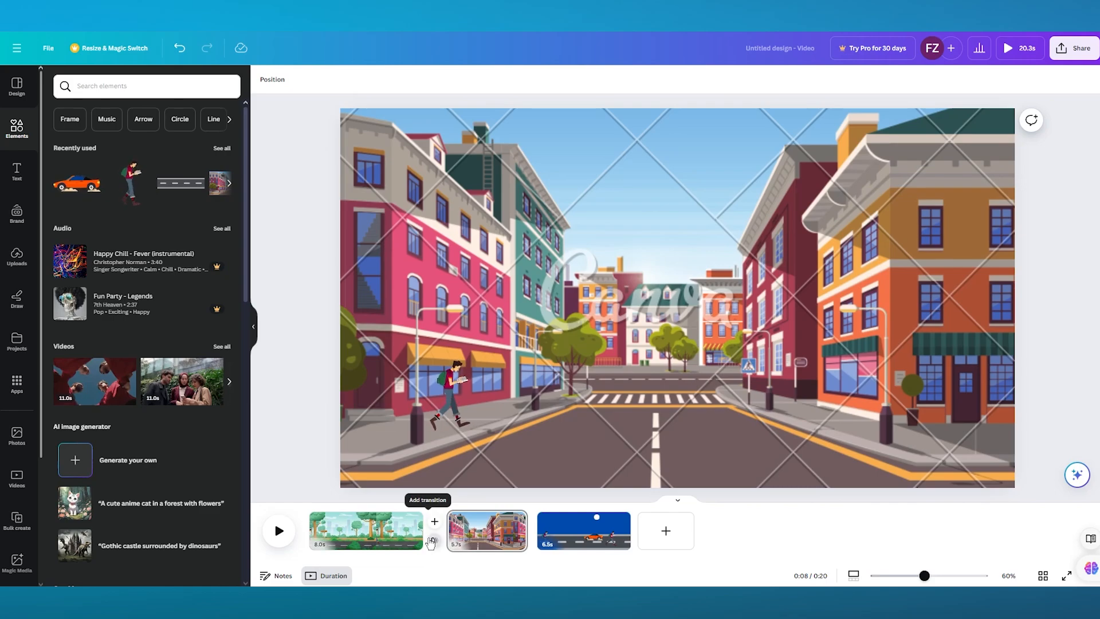
pyautogui.click(432, 541)
pyautogui.click(89, 296)
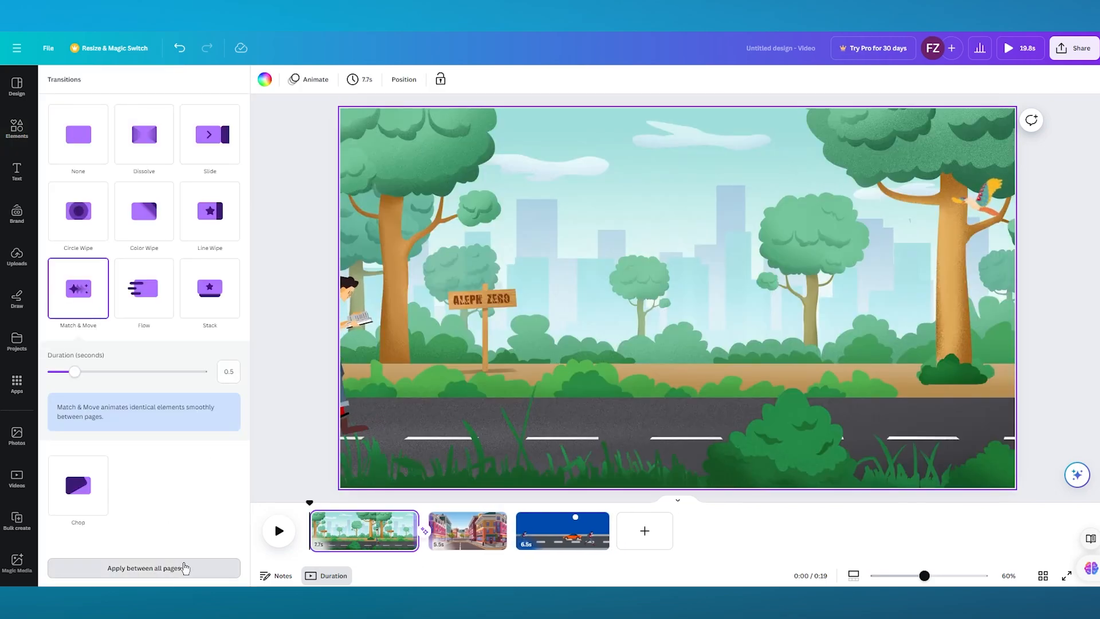
pyautogui.click(168, 556)
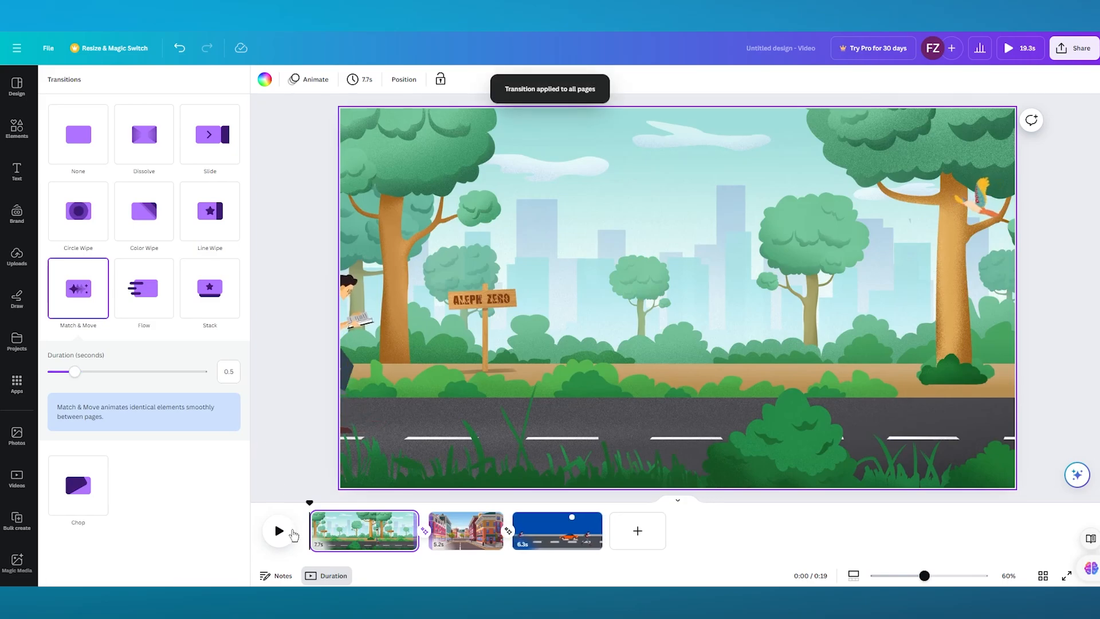
# - Play the complete video again to check the transitions and the road scene's animation, and pause it in the road scene
pyautogui.click(287, 533)
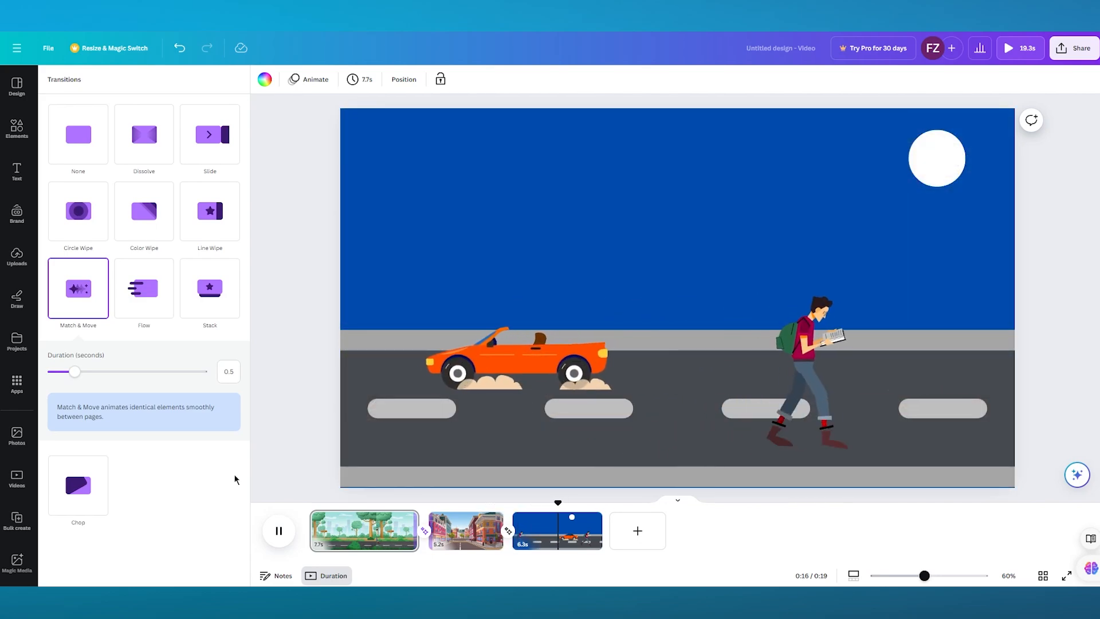
pyautogui.press('space')
pyautogui.moveTo(890, 314)
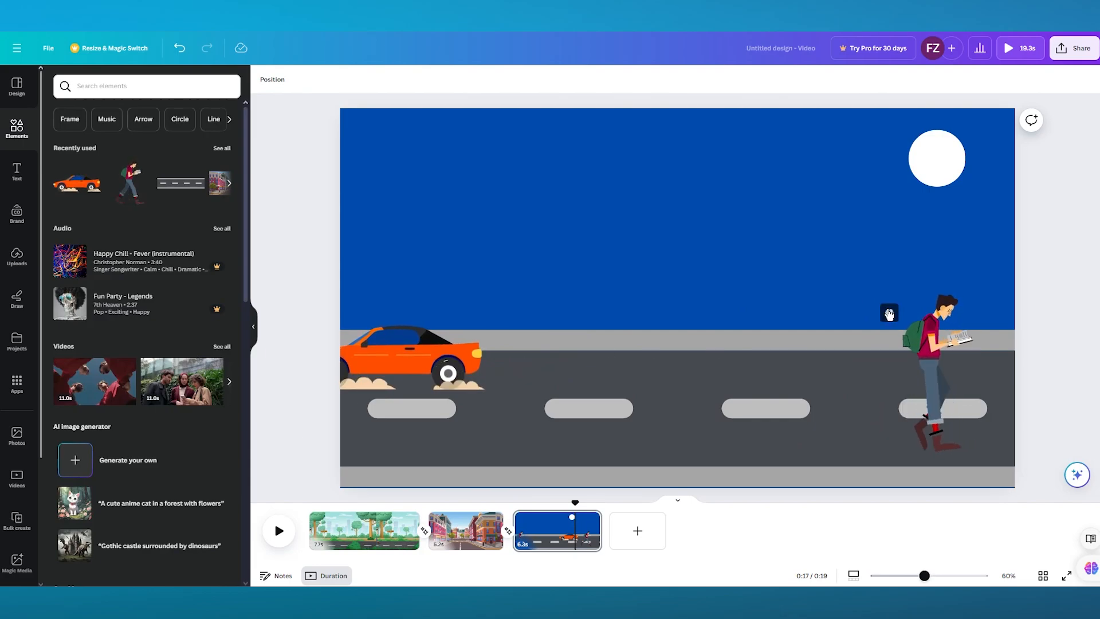
# - Look over the design's download options for file type, quality and pages, and close them without downloading
pyautogui.click(1083, 58)
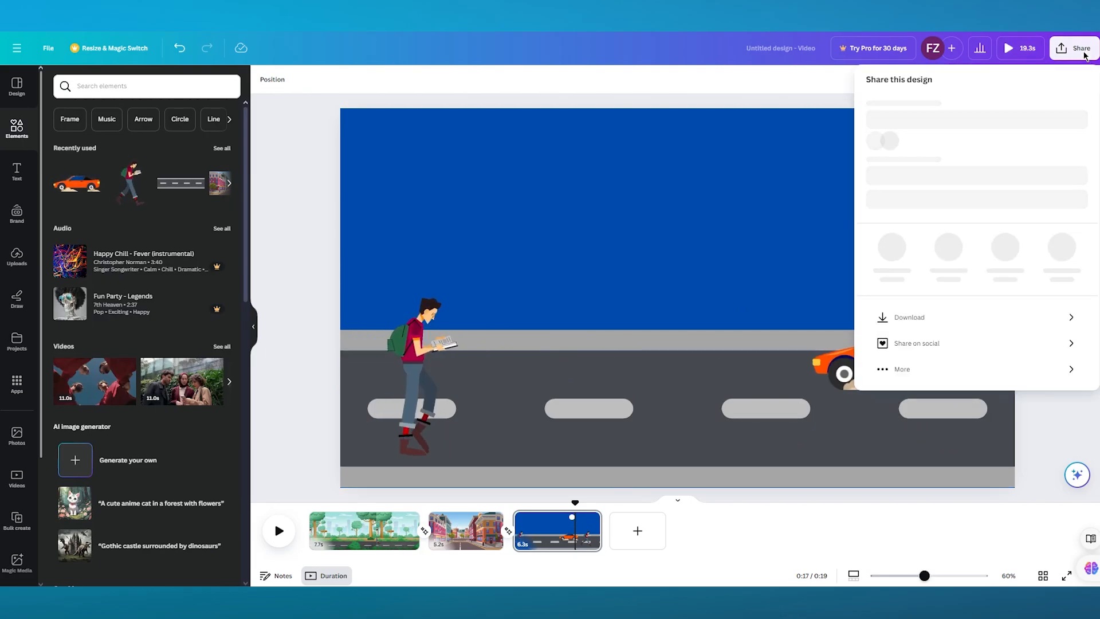
pyautogui.click(964, 350)
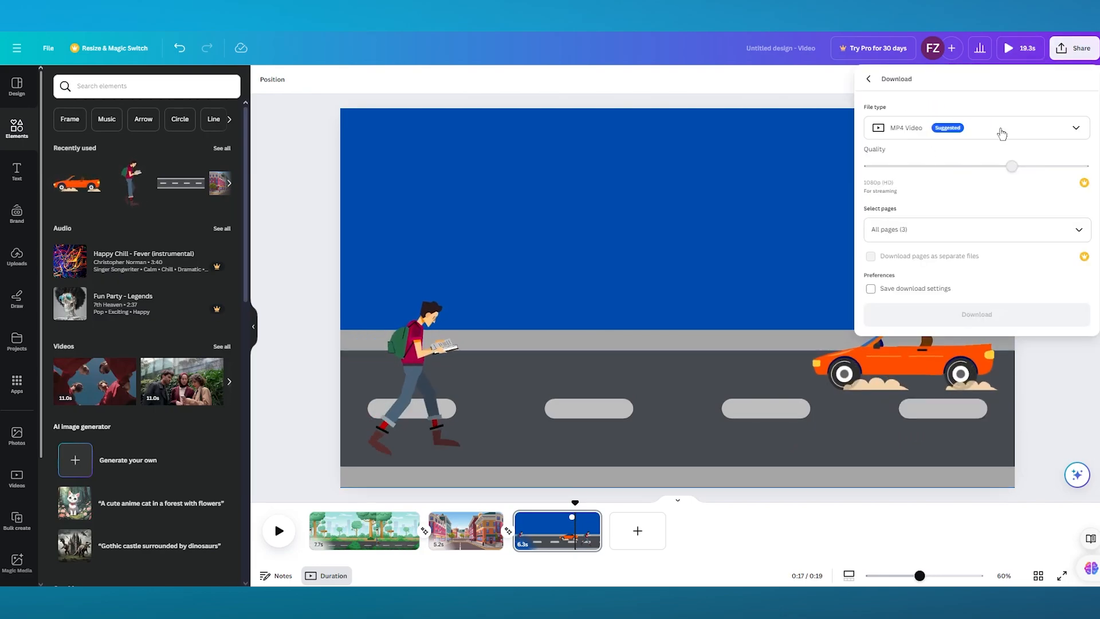
pyautogui.click(1079, 388)
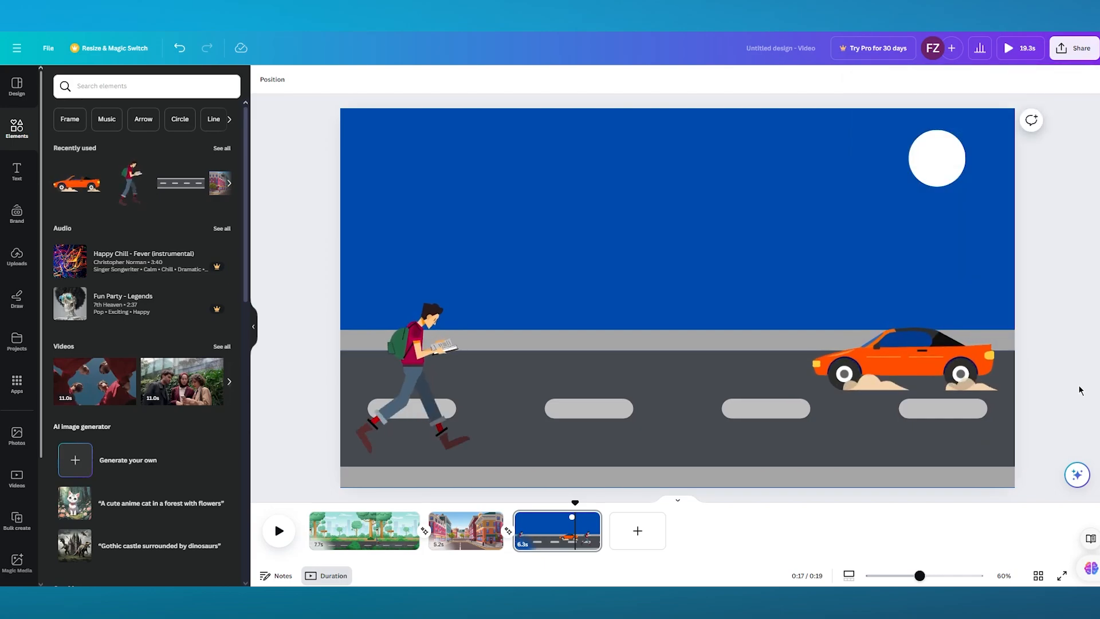